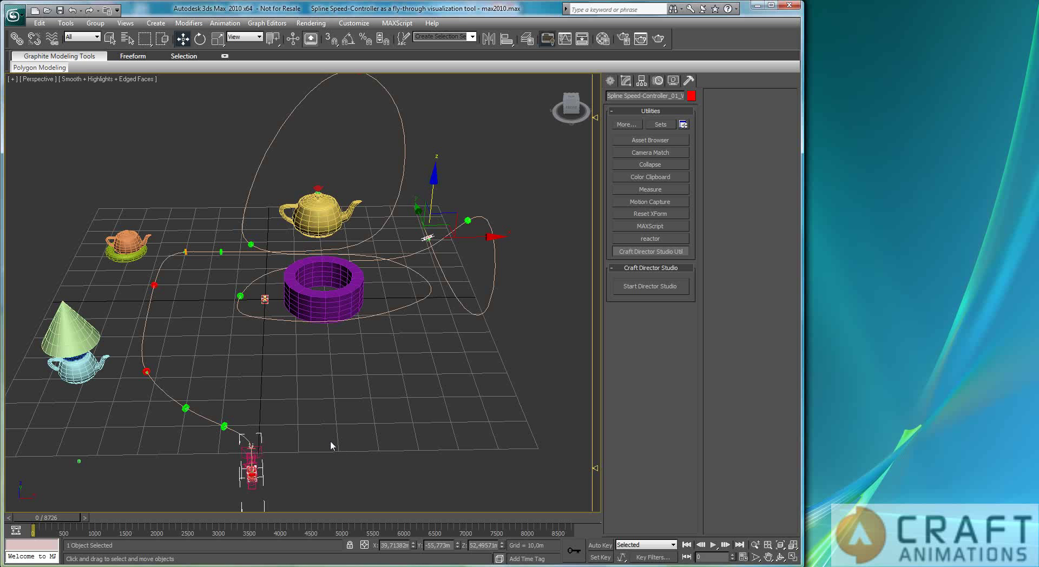
Move the look-at target beside the blue teapot to about X -33.2 m, Y -79.7 m, Z 3.95 m
alt+middle_drag(328, 441, 367, 414)
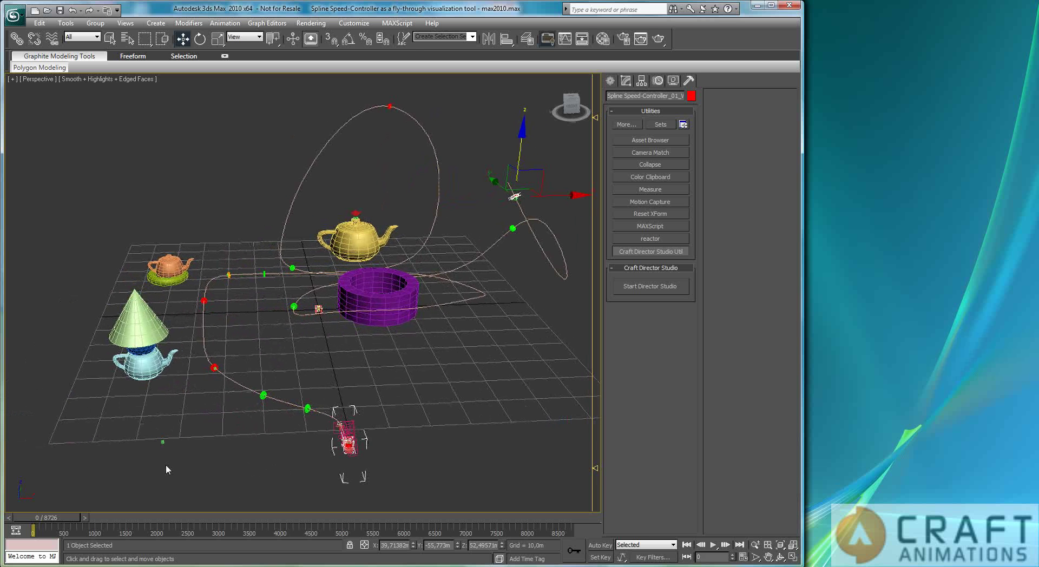
click(164, 442)
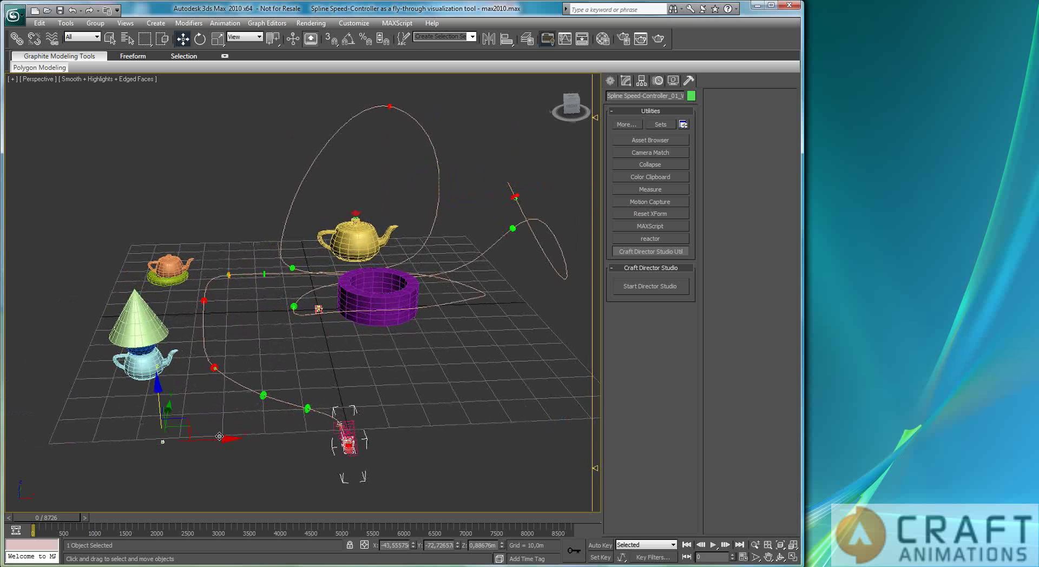
drag(206, 438, 254, 443)
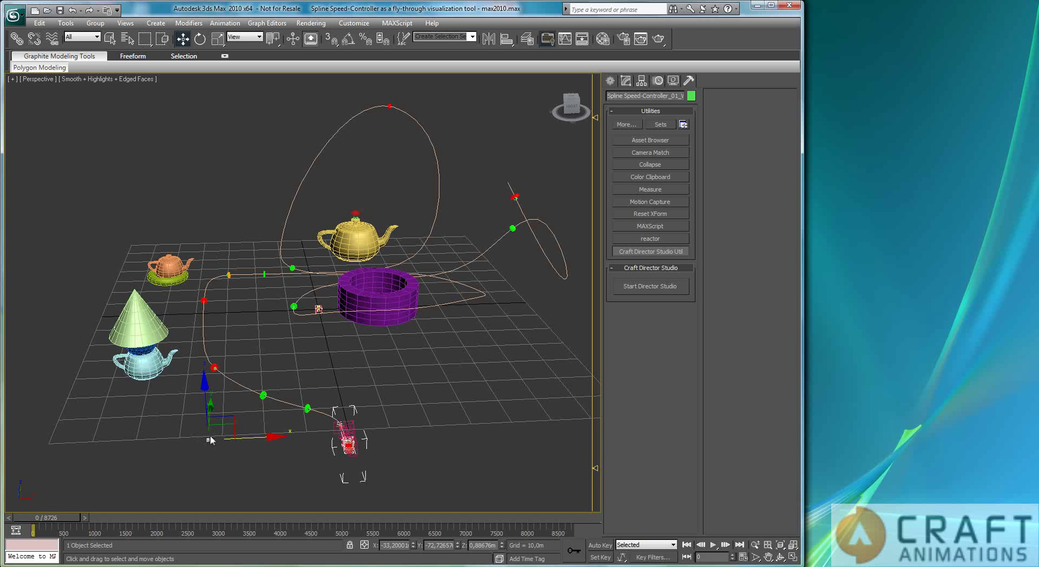
drag(219, 436, 206, 407)
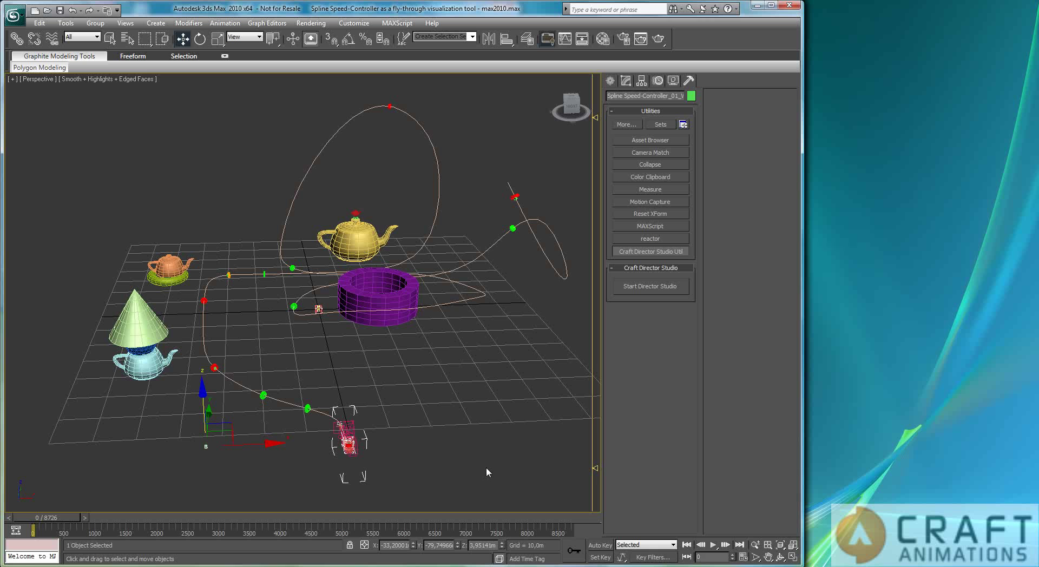
Start Director Studio and expand the Spline Speed-Controller_01 hierarchy down to ZoomAndFocusCam_01
alt+middle_drag(421, 463, 410, 463)
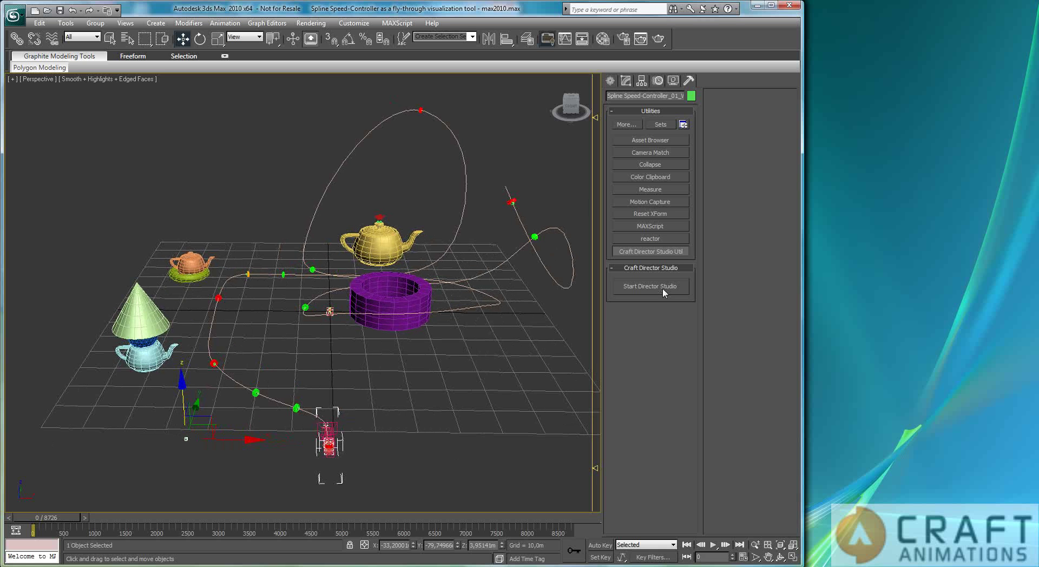
click(664, 291)
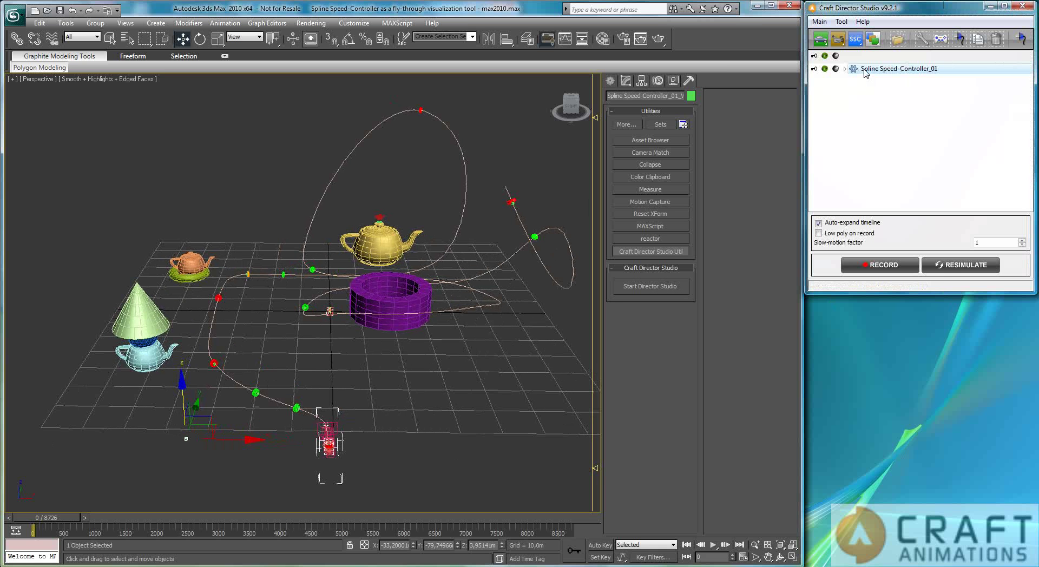
click(845, 69)
click(851, 80)
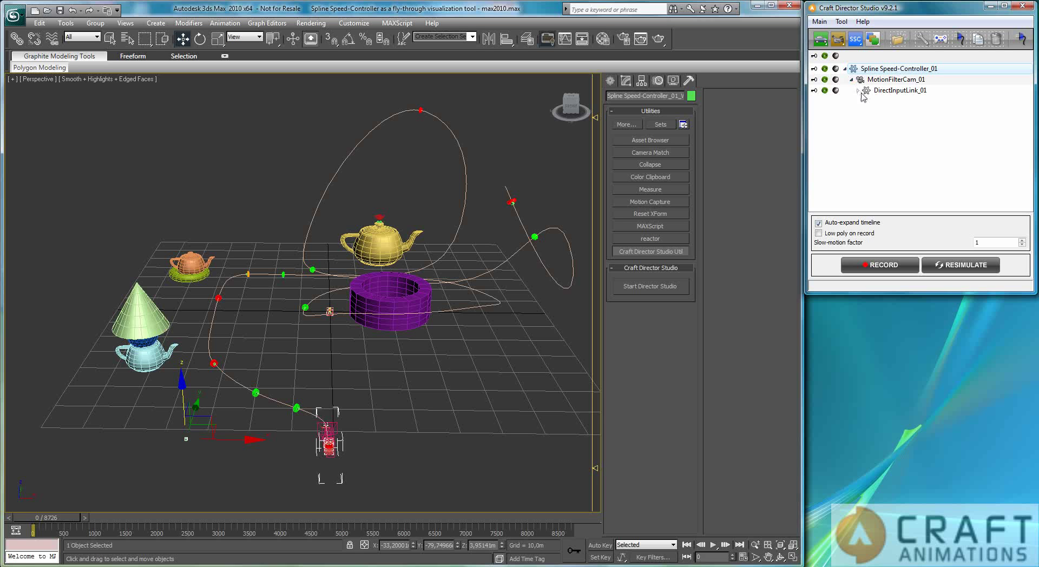
click(859, 91)
click(865, 102)
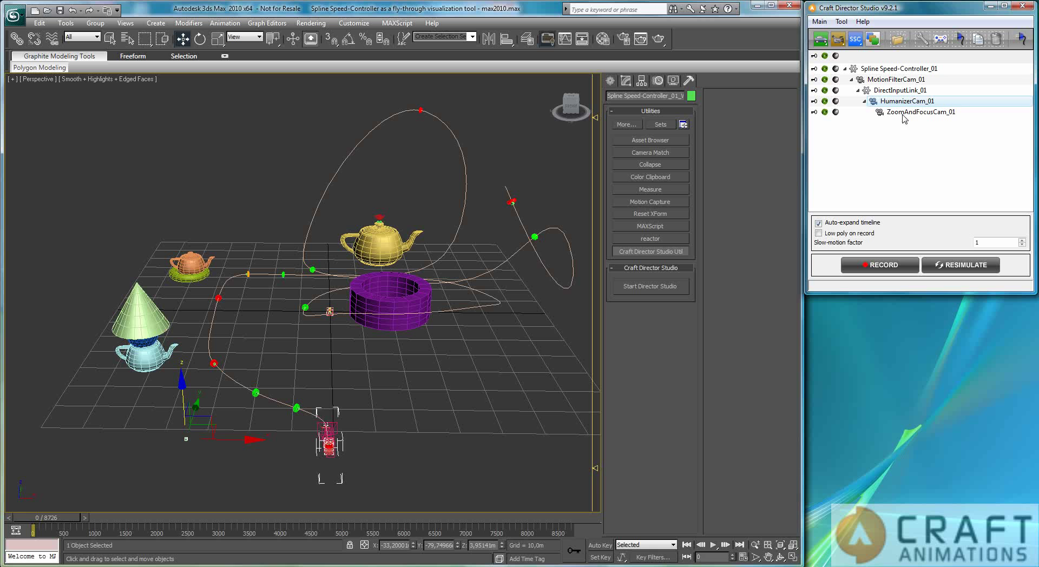
Examine the scene object hierarchy under Curve01, from the carriage node through the chained cameras to the ZoomAndFocusCam focal targets
click(127, 39)
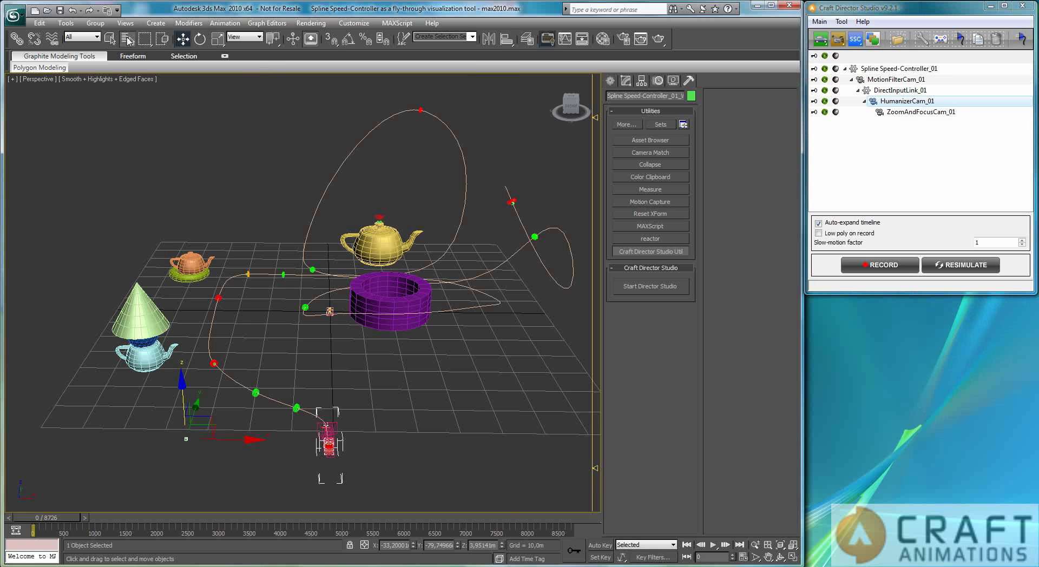
click(264, 213)
click(274, 222)
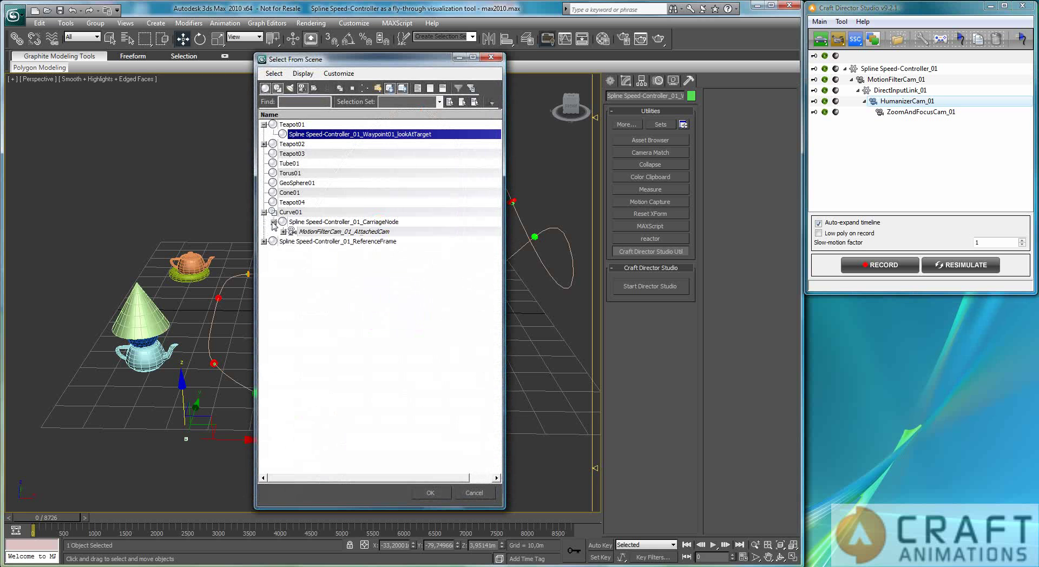
click(283, 232)
click(293, 241)
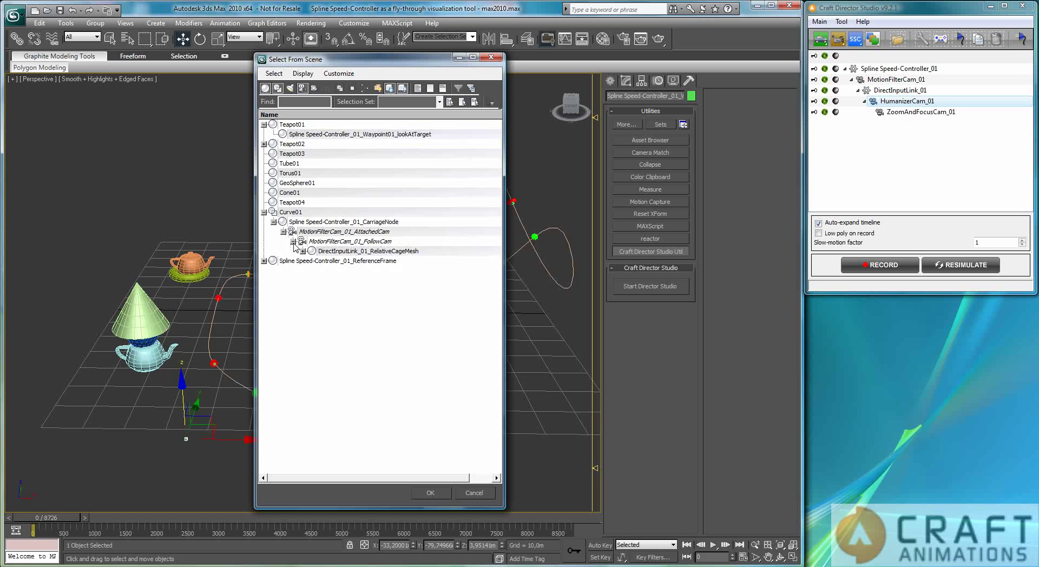
click(307, 261)
click(303, 251)
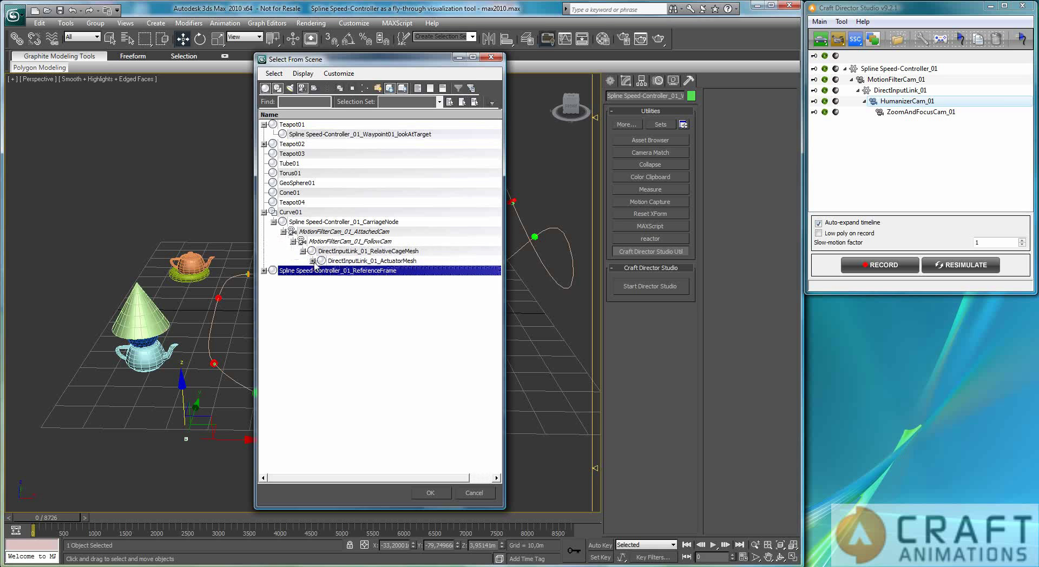
click(313, 261)
click(322, 271)
click(331, 280)
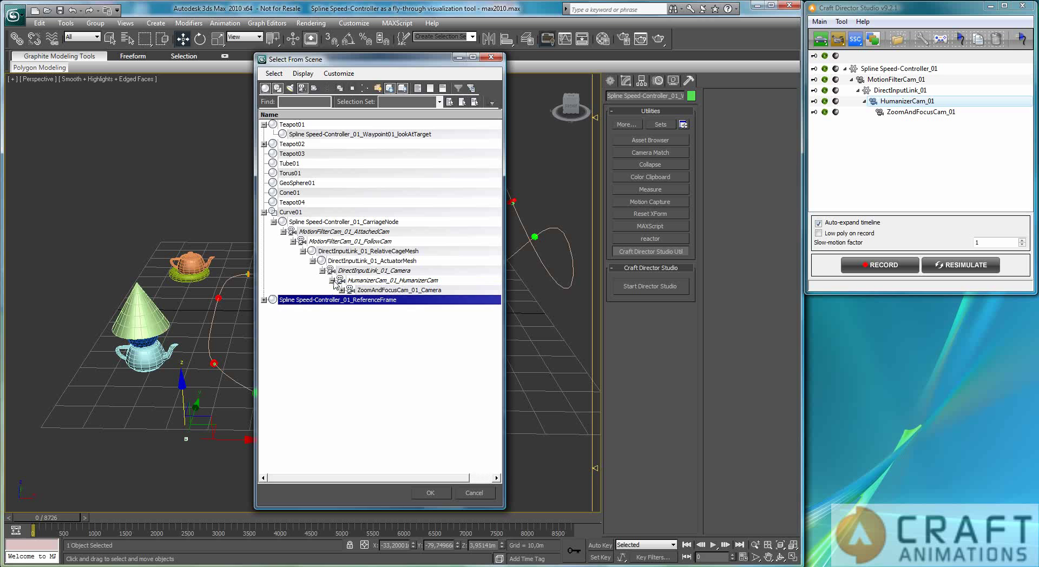
click(342, 290)
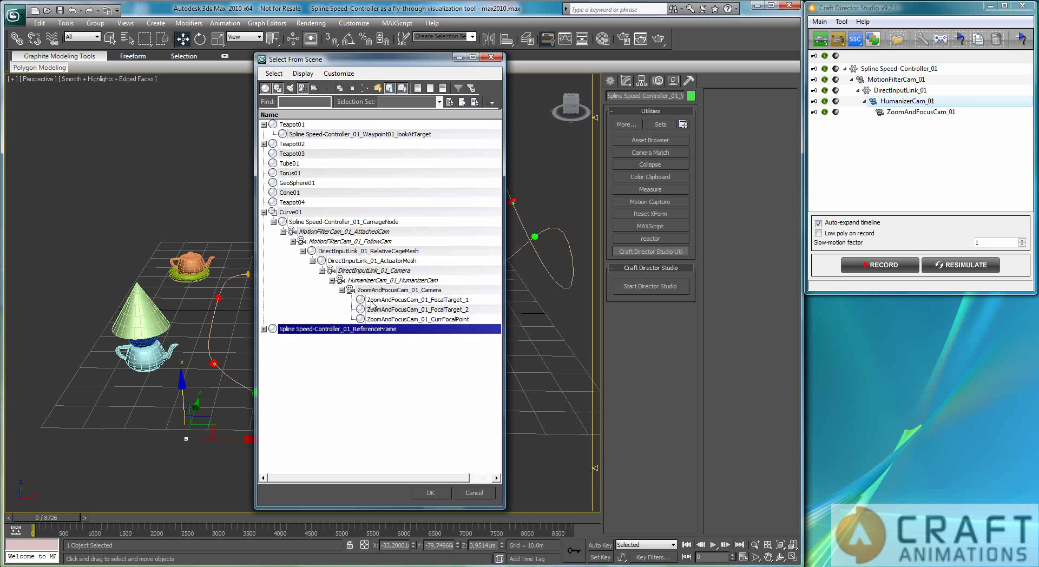
click(475, 492)
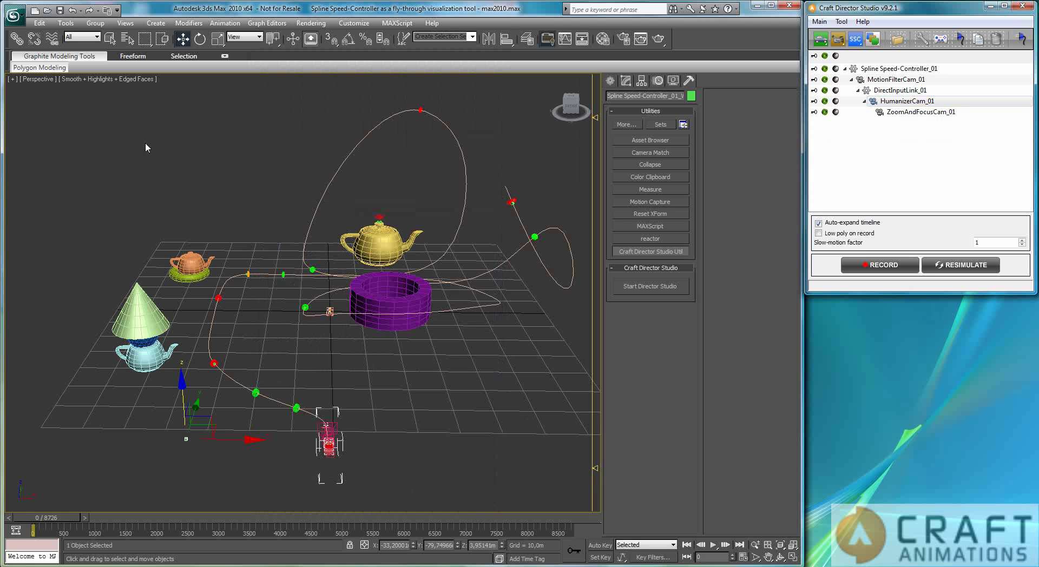
Show the view through ZoomAndFocusCam_01_Camera and start recording the animation
key(ctrl+v)
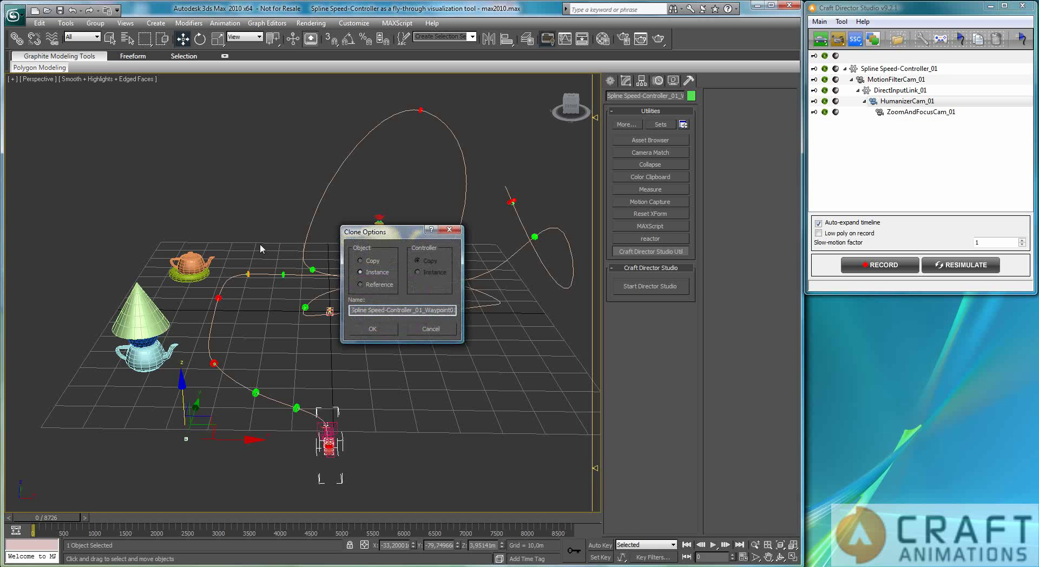
click(423, 331)
key(c)
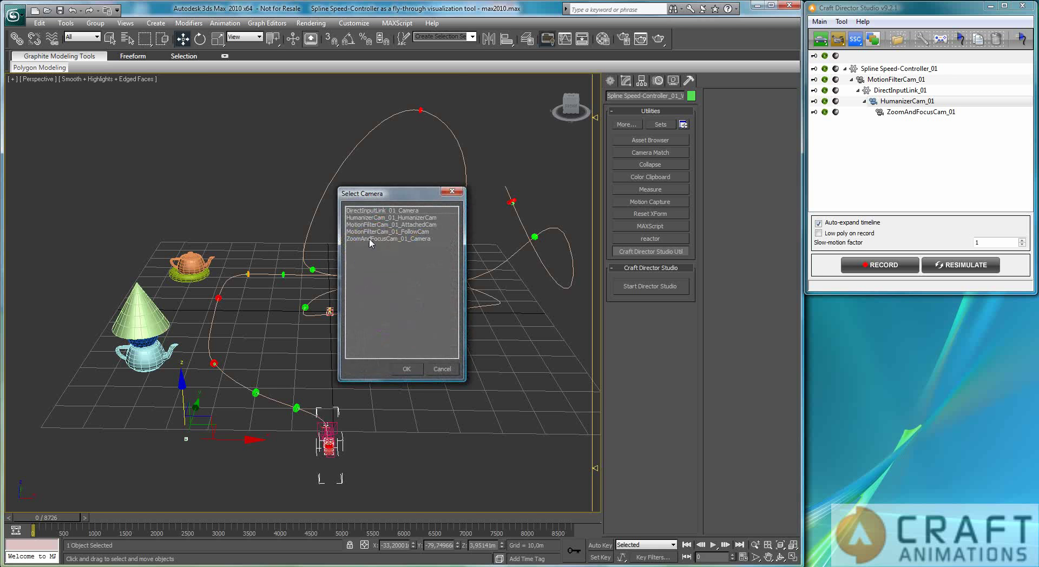
double_click(370, 238)
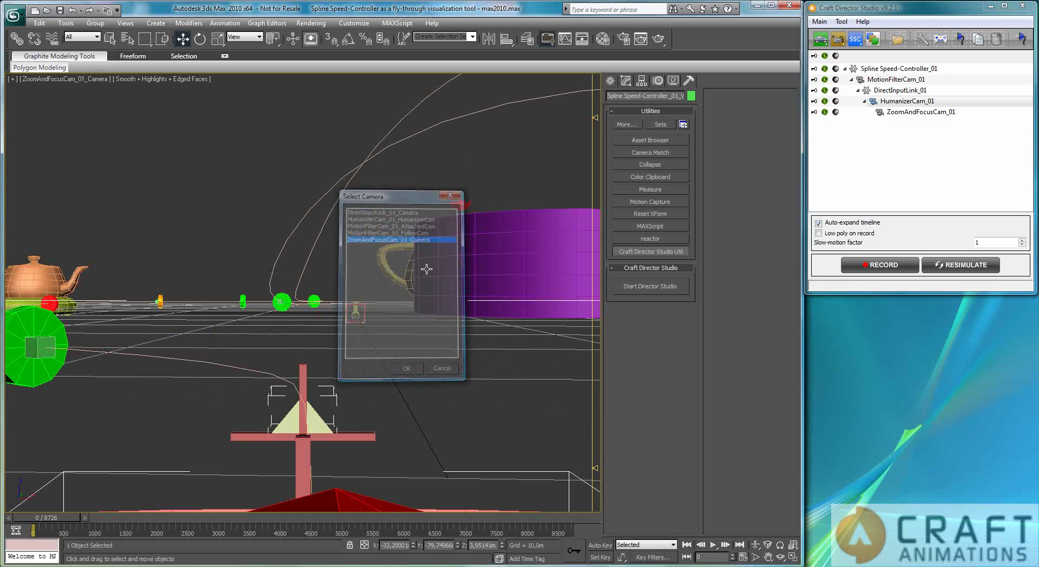
click(873, 266)
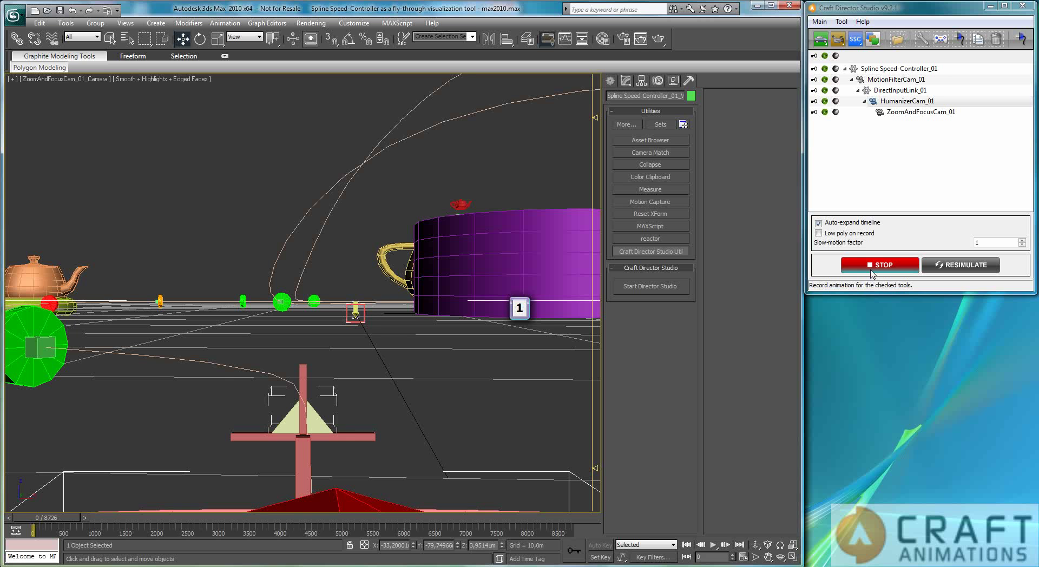
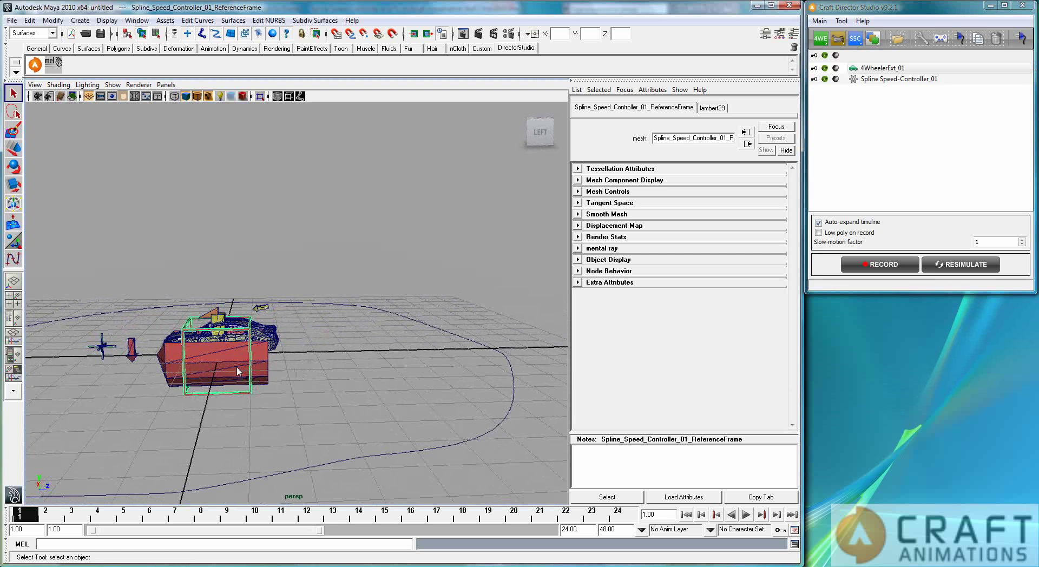
In Maya, scale the Spline Speed-Controller reference frame down uniformly, to a factor of about 29.8
key(w)
key(r)
drag(218, 356, 167, 415)
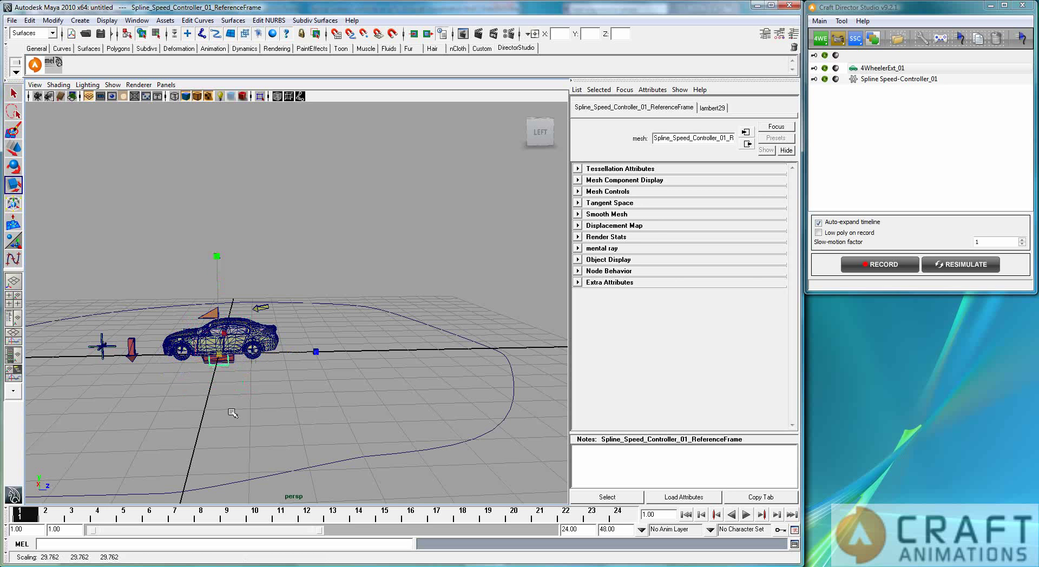
Delete the 4WheelerExt_01 car rig from the scene in Director Studio
alt+drag(239, 400, 288, 419)
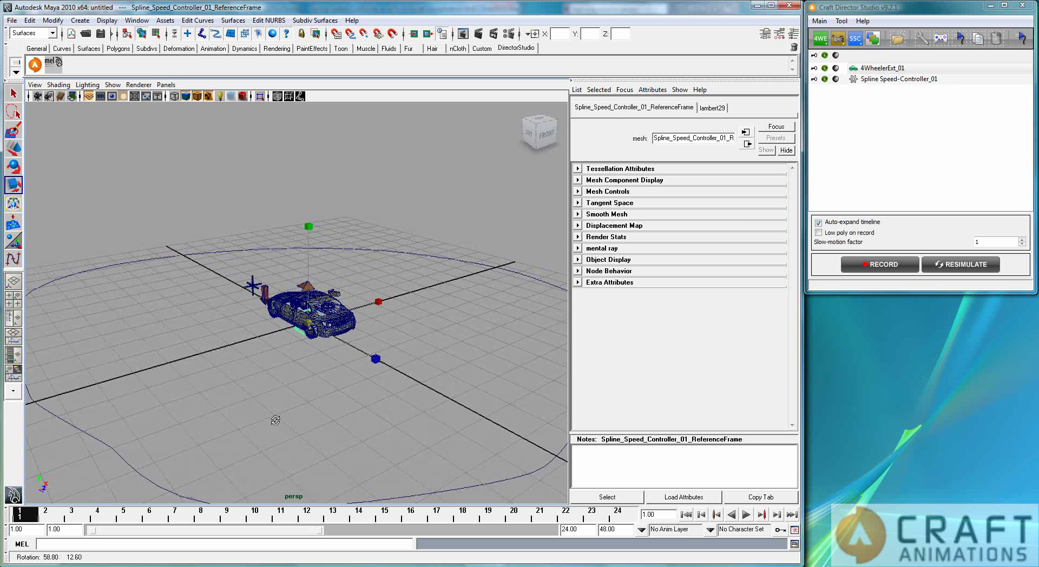
click(327, 304)
click(872, 68)
click(996, 39)
alt+drag(336, 354, 323, 374)
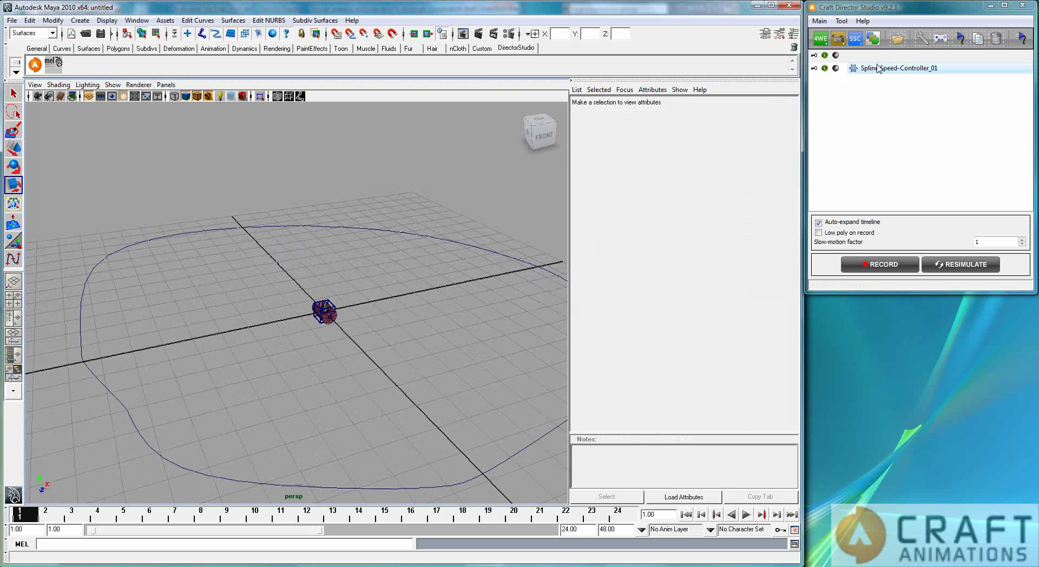
Open the Spline Speed-Controller_01 configuration beside the viewport and move the carriage node close to the curve's near bend
double_click(899, 68)
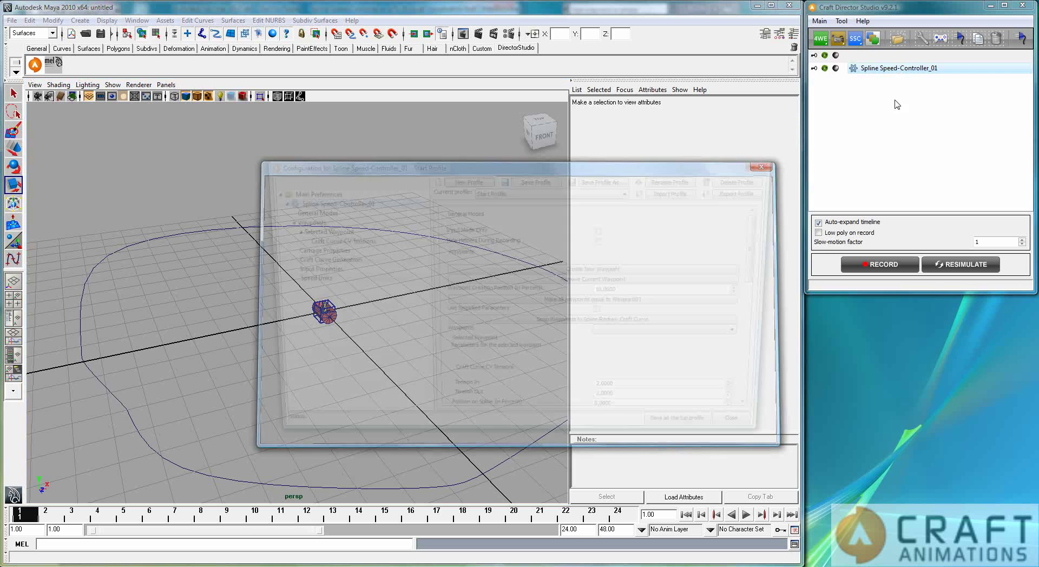
drag(635, 172, 890, 308)
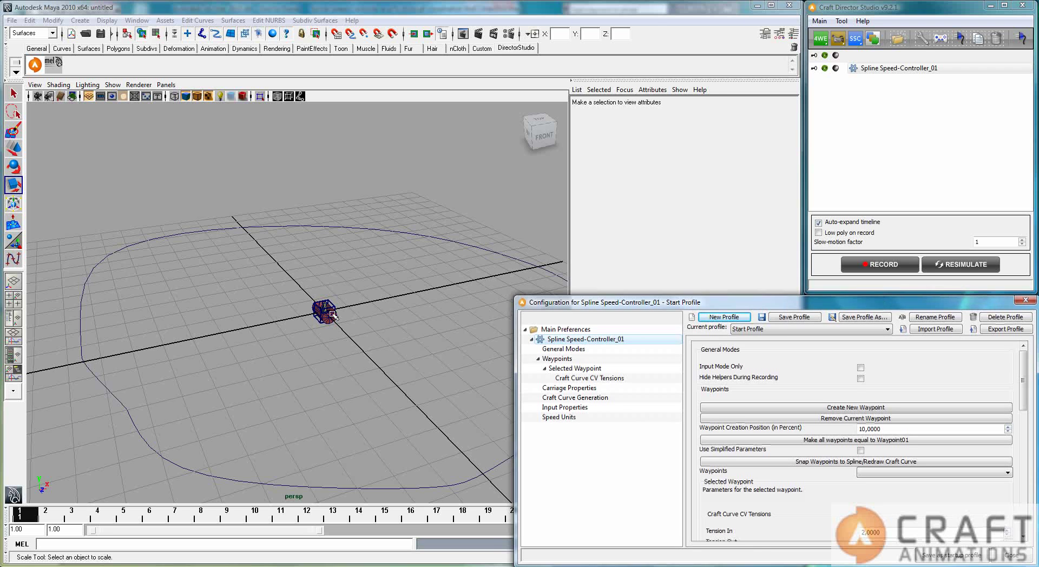
click(332, 319)
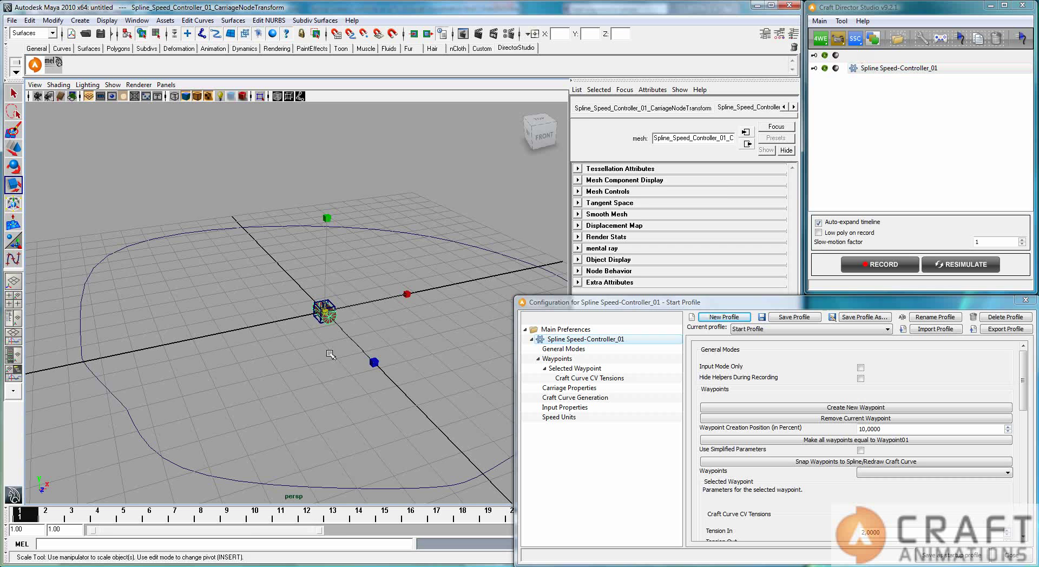
click(84, 361)
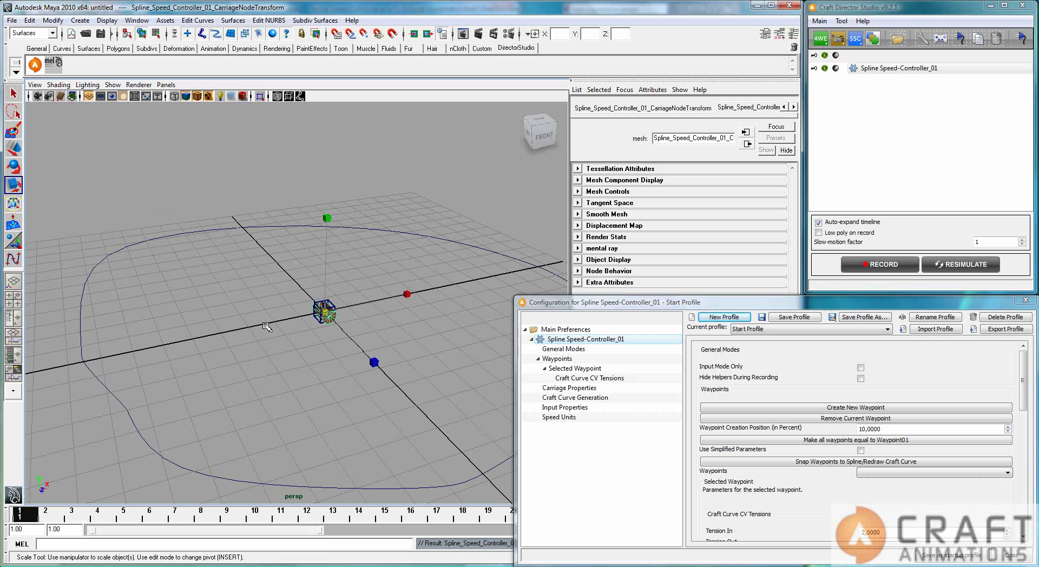
key(w)
drag(383, 302, 194, 522)
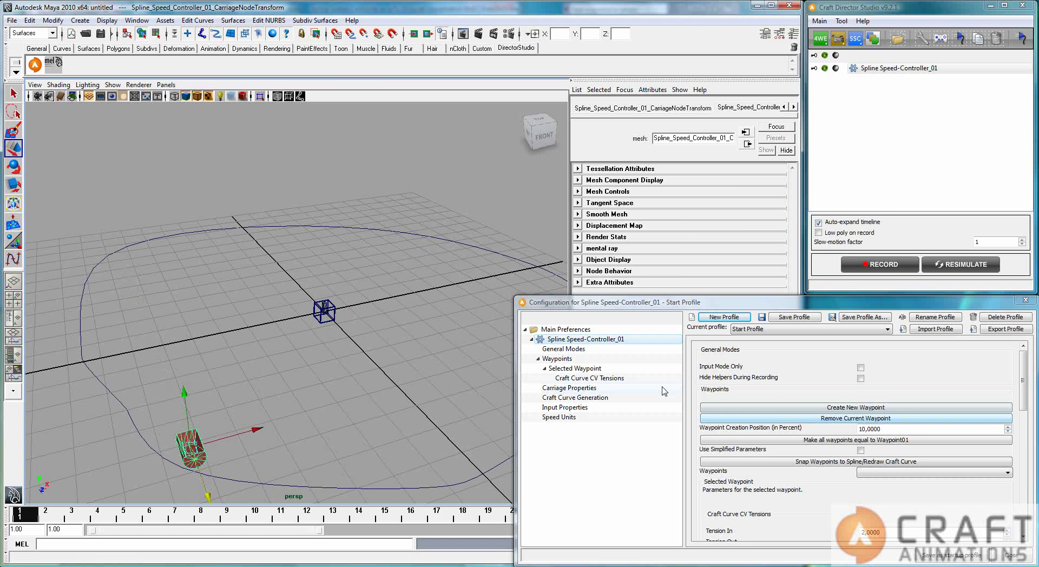
Try to snap the carriage to the curve, and turn off Use Craft Curve Generation for the controller
click(585, 389)
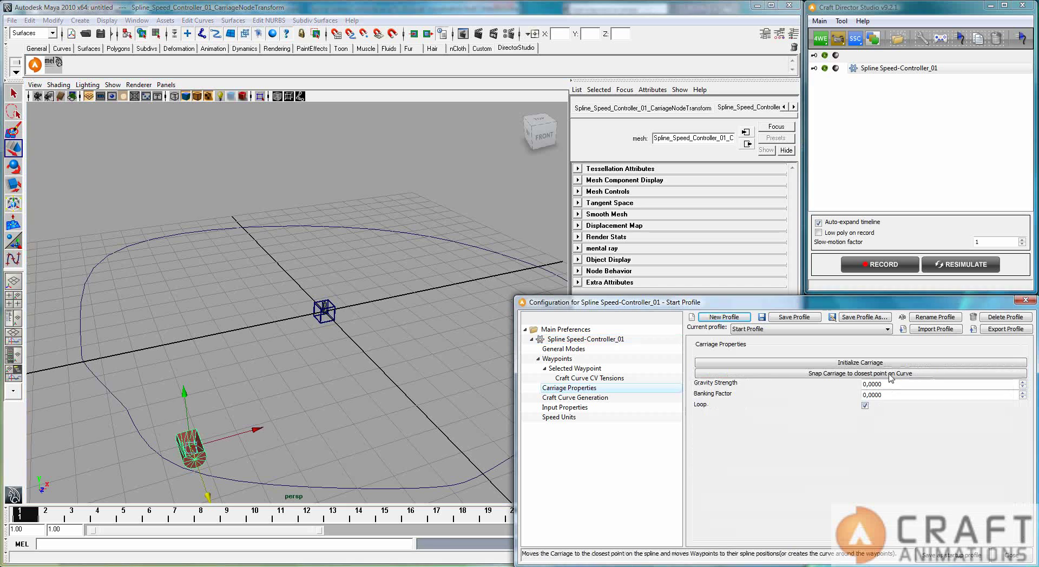
click(877, 375)
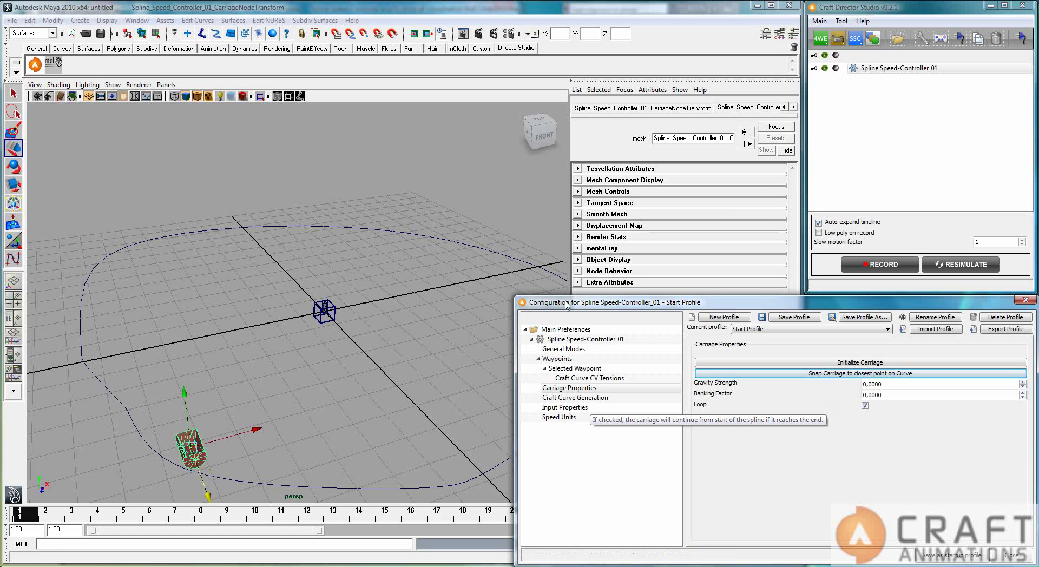
click(566, 399)
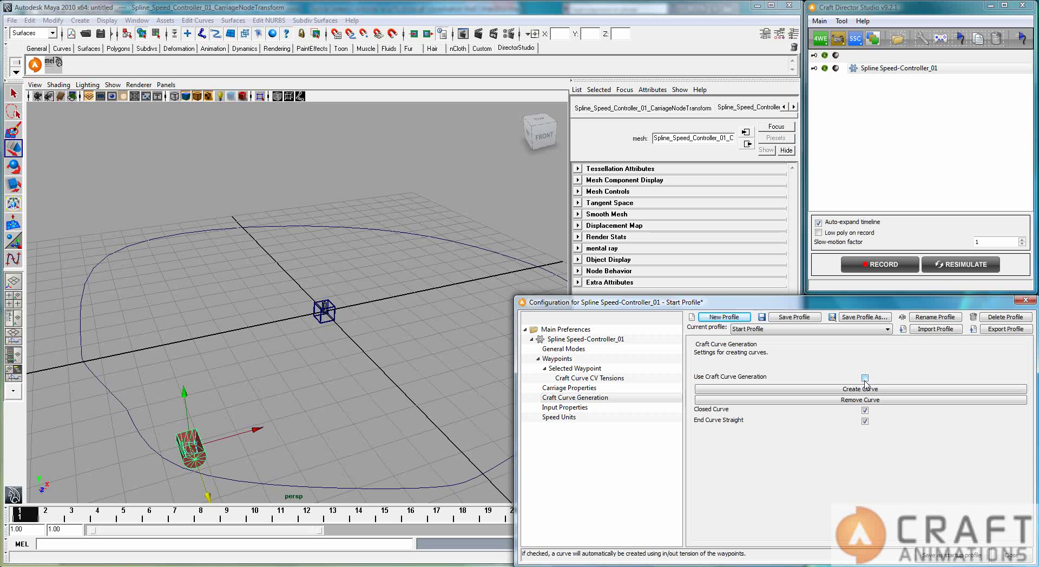
click(558, 359)
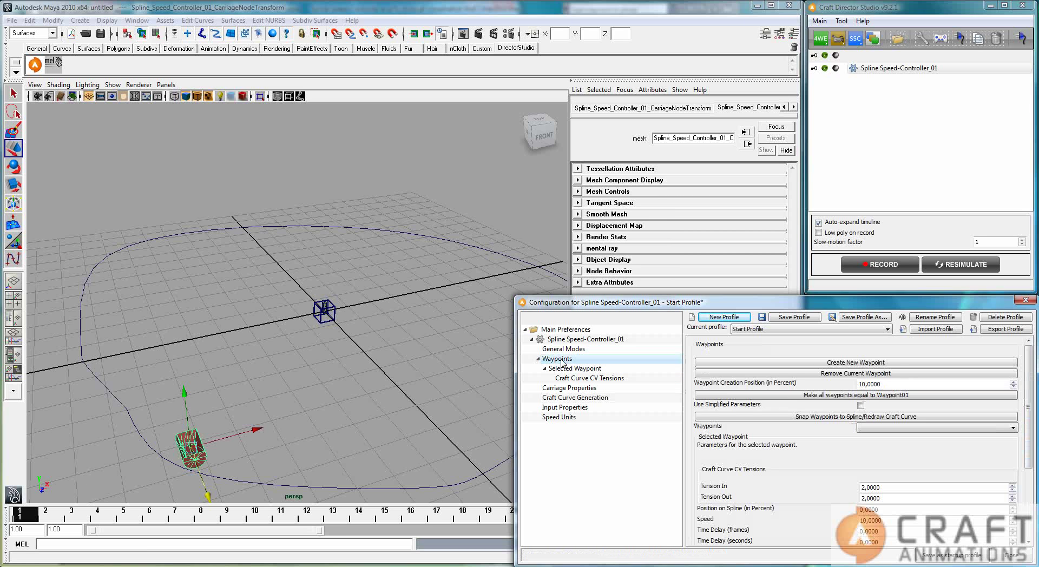
Snap the carriage to the closest point on the curve and start recording the animation
click(568, 388)
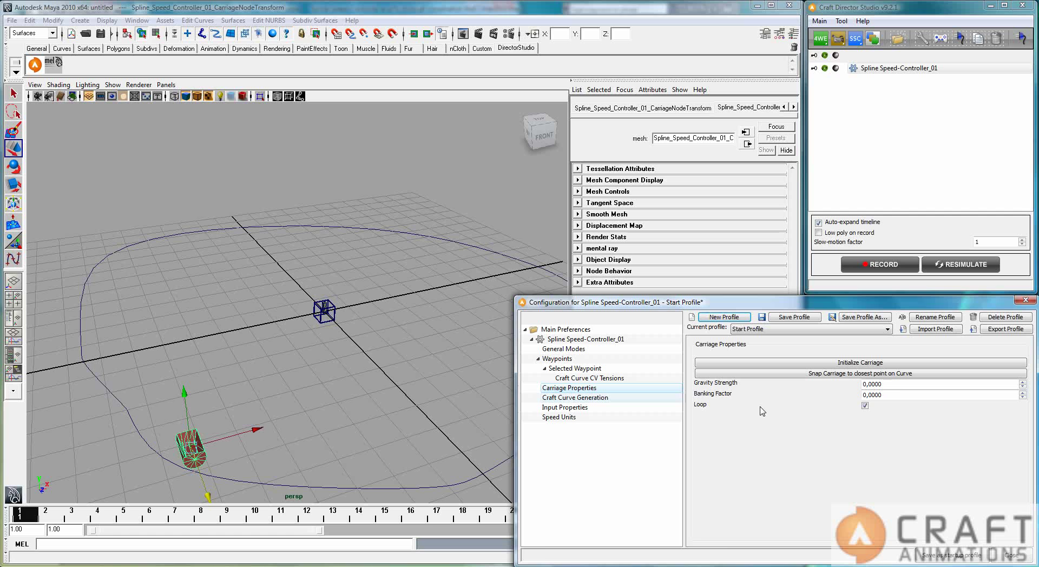
click(881, 375)
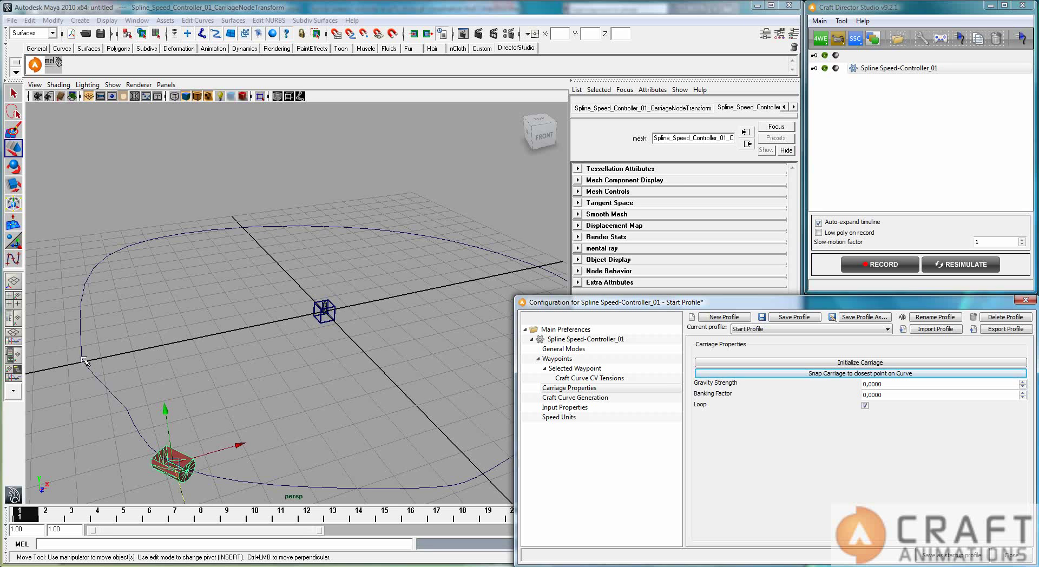
click(896, 265)
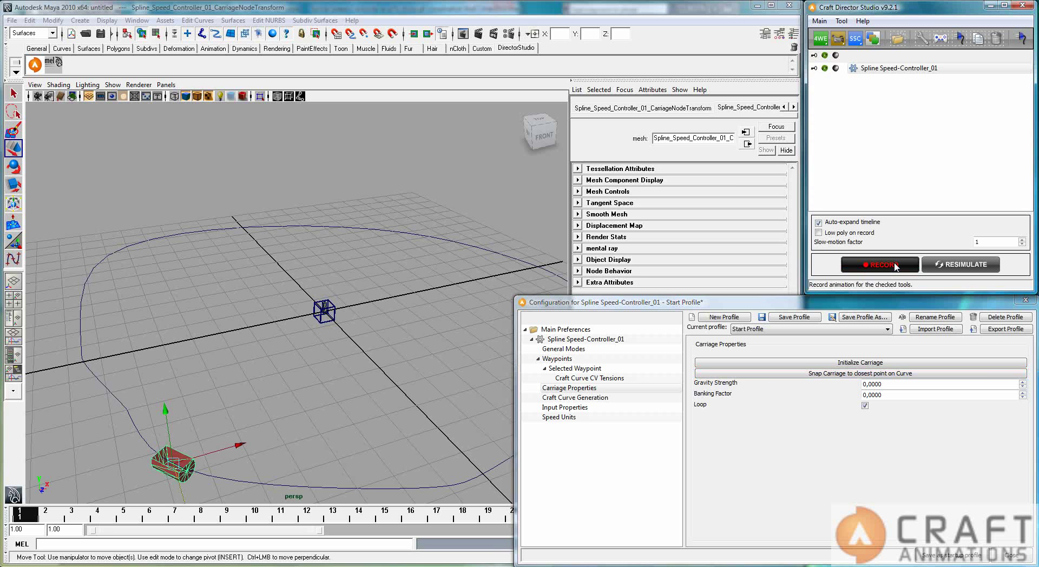
Create a waypoint for Spline Speed-Controller_01 and show the controller's speed unit settings
click(901, 69)
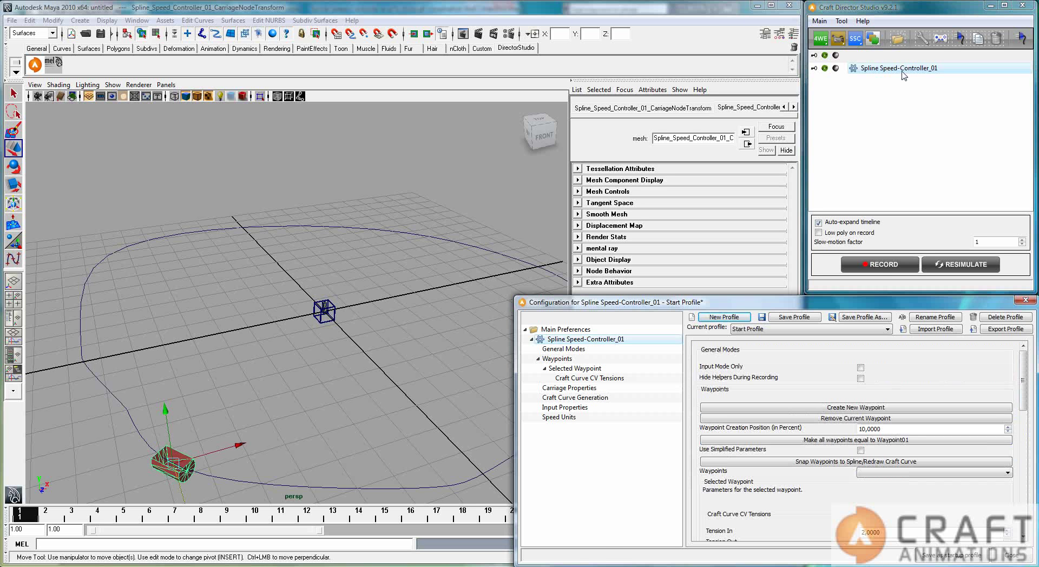
click(557, 359)
click(866, 363)
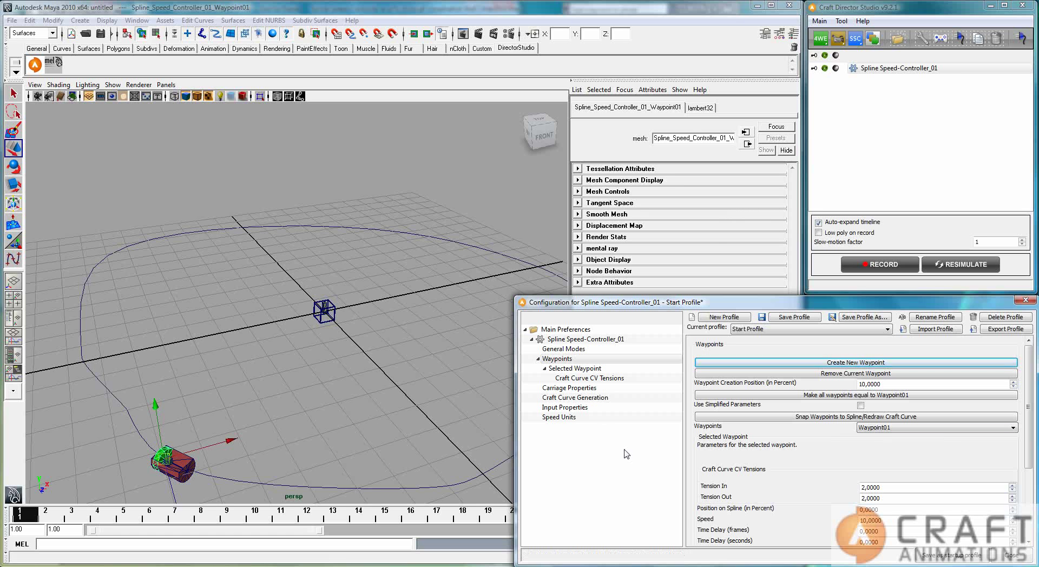
click(560, 417)
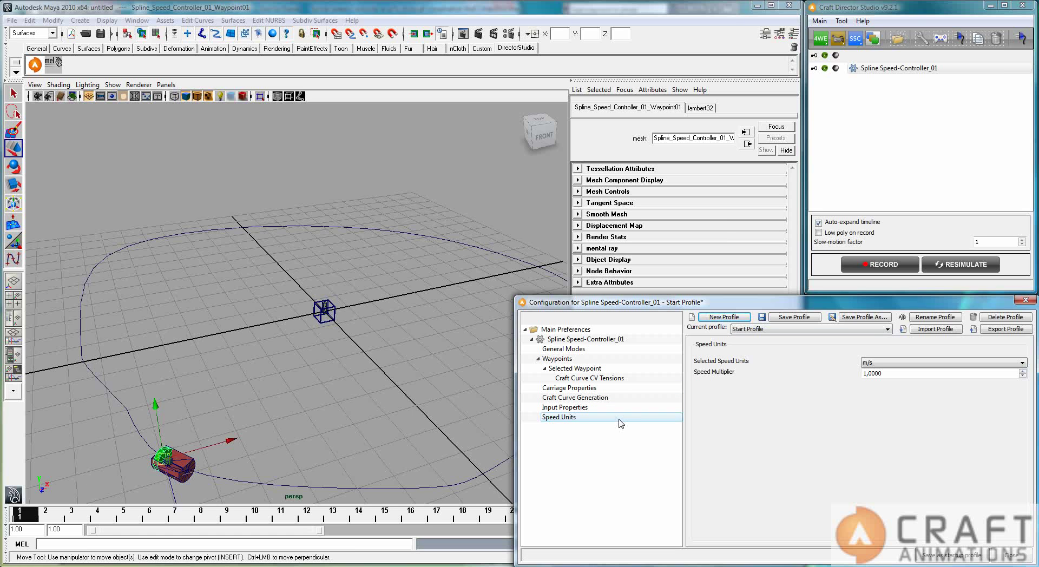
Record the carriage travelling around the curve and stop the recording
click(880, 264)
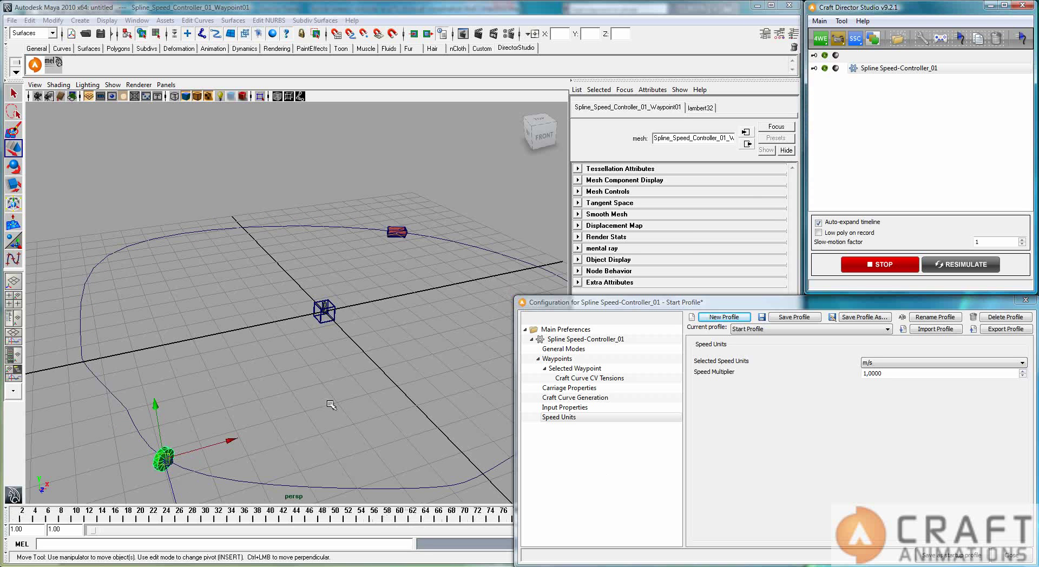
alt+drag(330, 402, 347, 415)
alt+right_drag(347, 415, 204, 412)
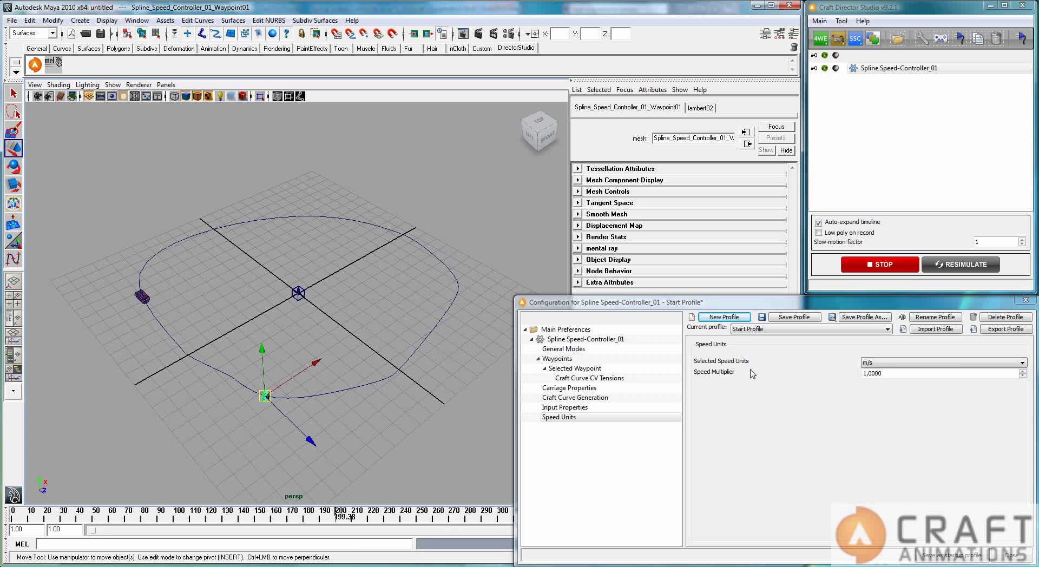
click(879, 264)
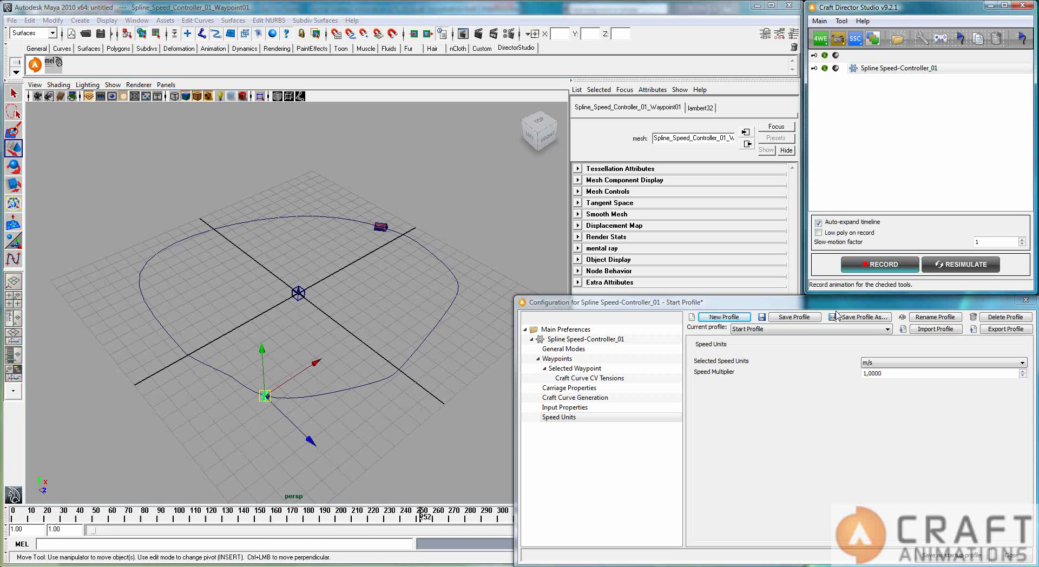
Turn off Loop in the carriage properties and record another run of the carriage along the curve
click(569, 388)
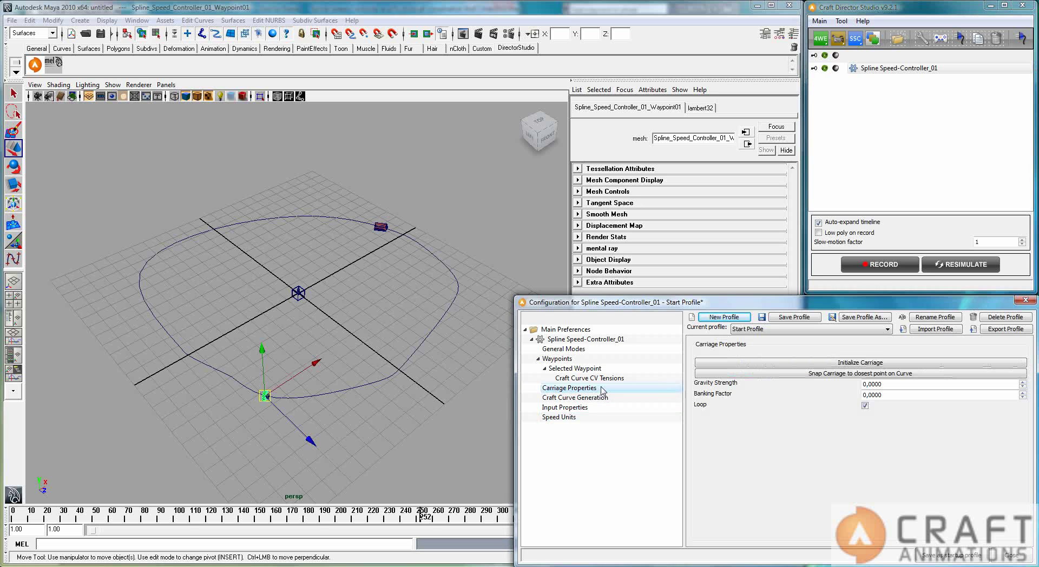
click(865, 406)
key(r)
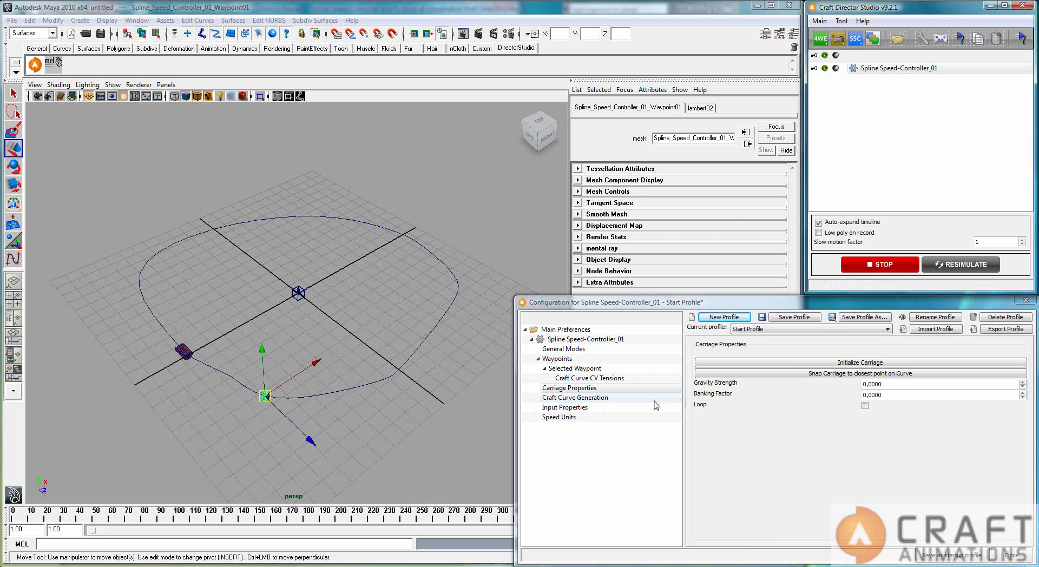
click(848, 268)
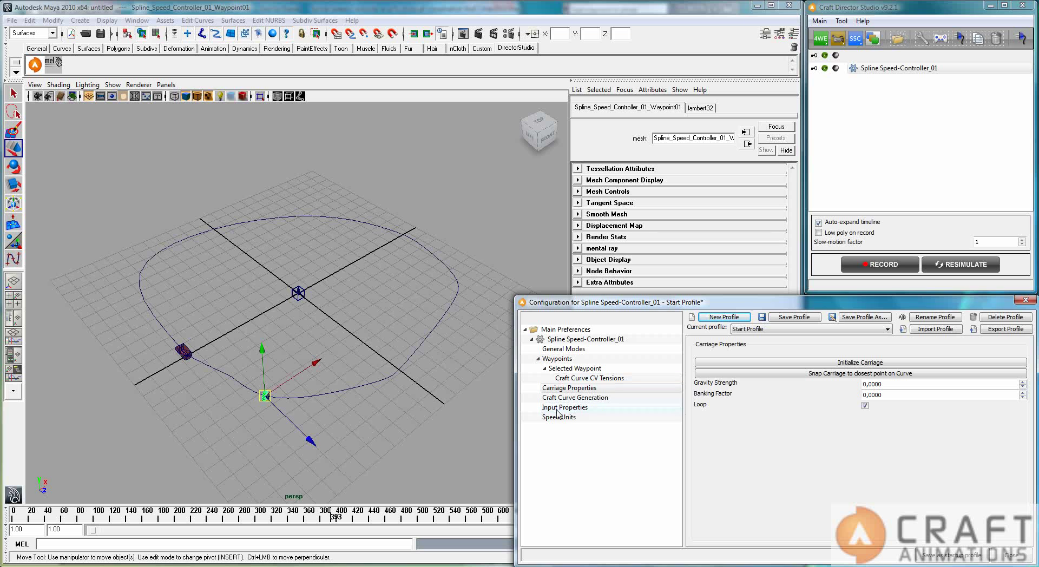
Create four more waypoints for Spline Speed-Controller_01
click(563, 359)
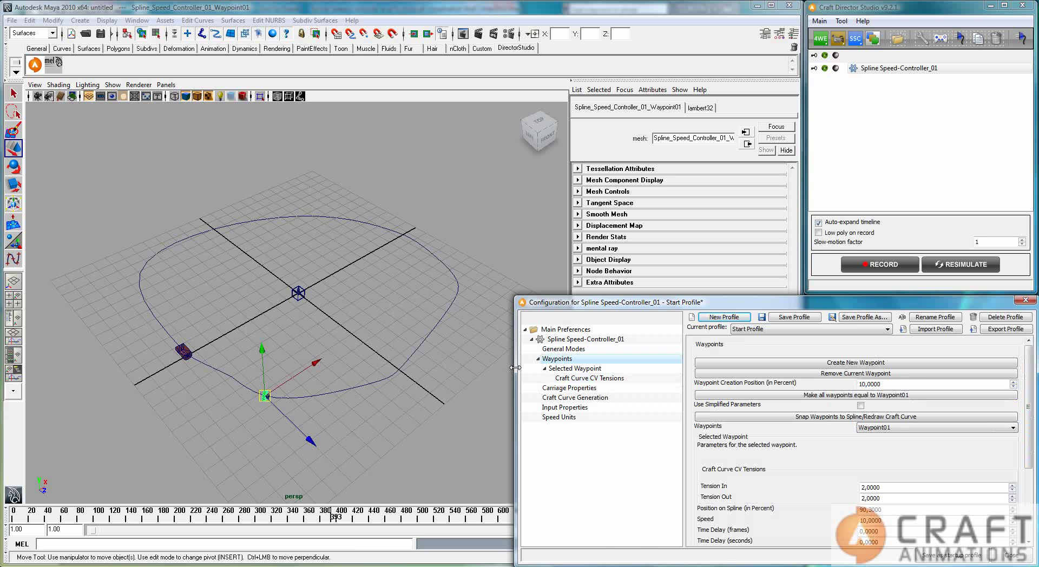
click(884, 363)
click(885, 362)
click(884, 363)
click(884, 363)
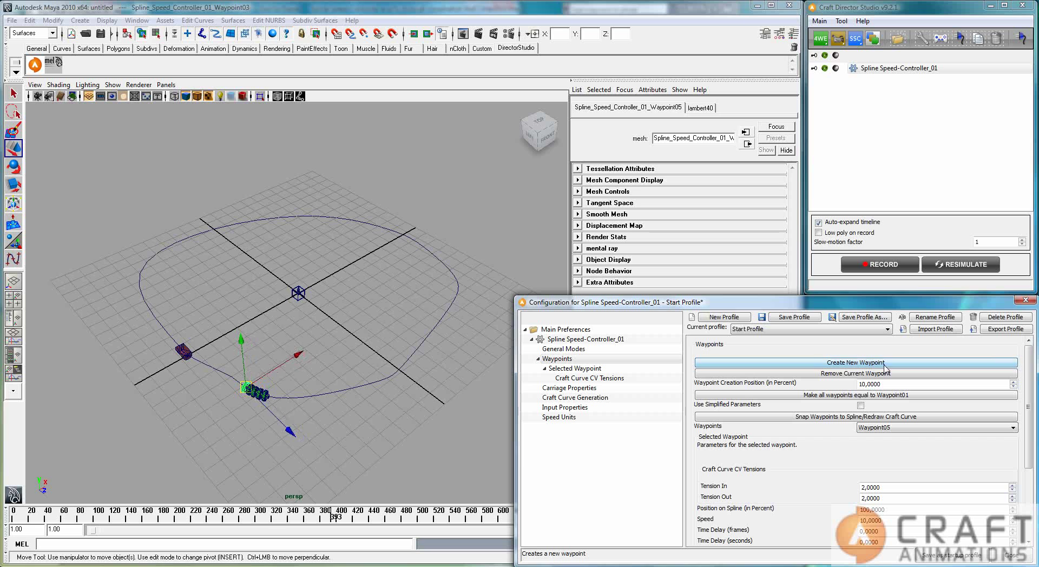
Move two of the clustered waypoints to separate far bends of the curve and snap the waypoints to the spline
click(356, 429)
alt+drag(369, 450, 325, 435)
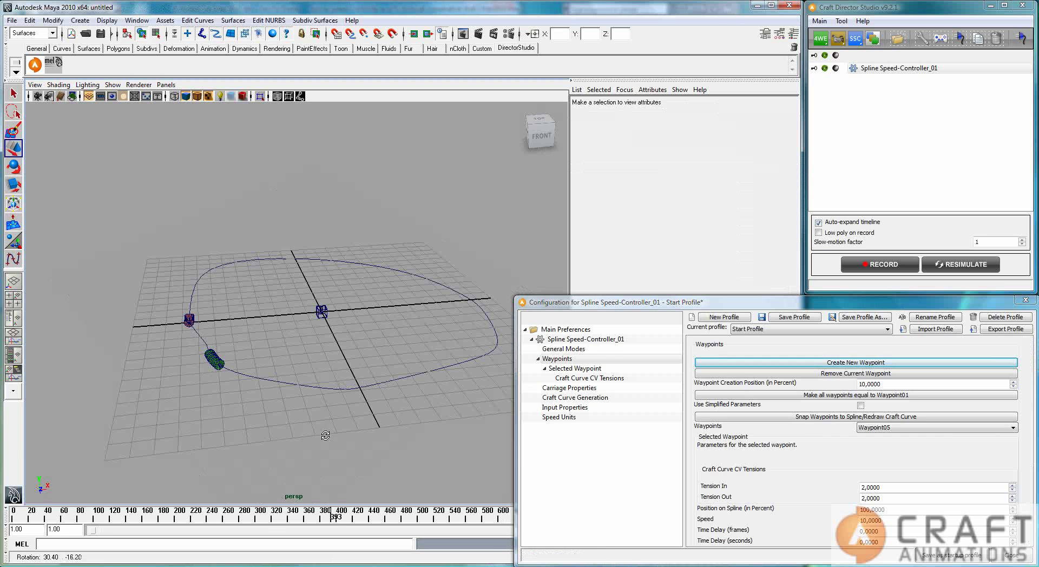
click(212, 351)
click(212, 350)
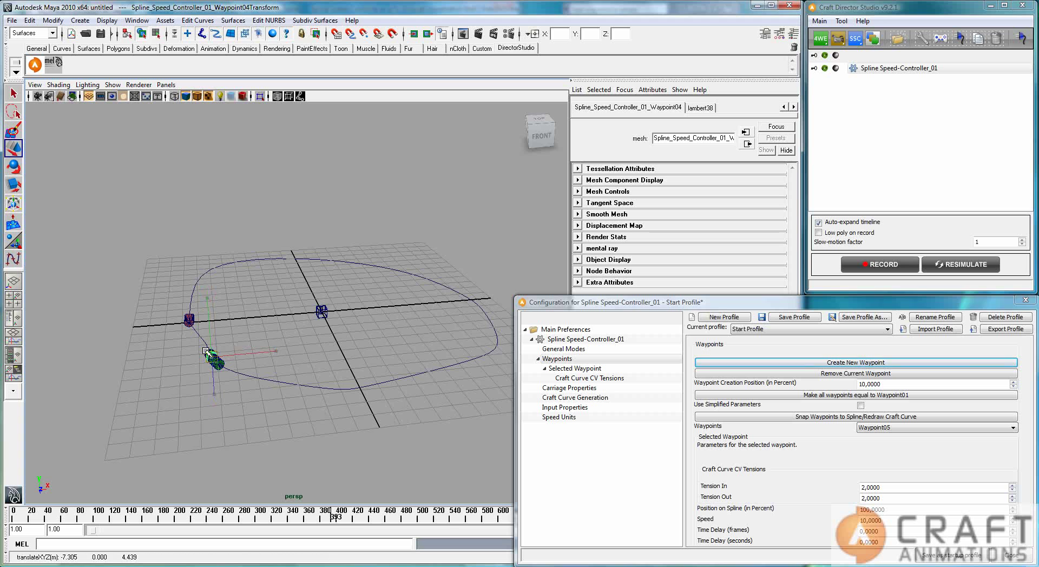
drag(207, 353, 232, 152)
click(211, 356)
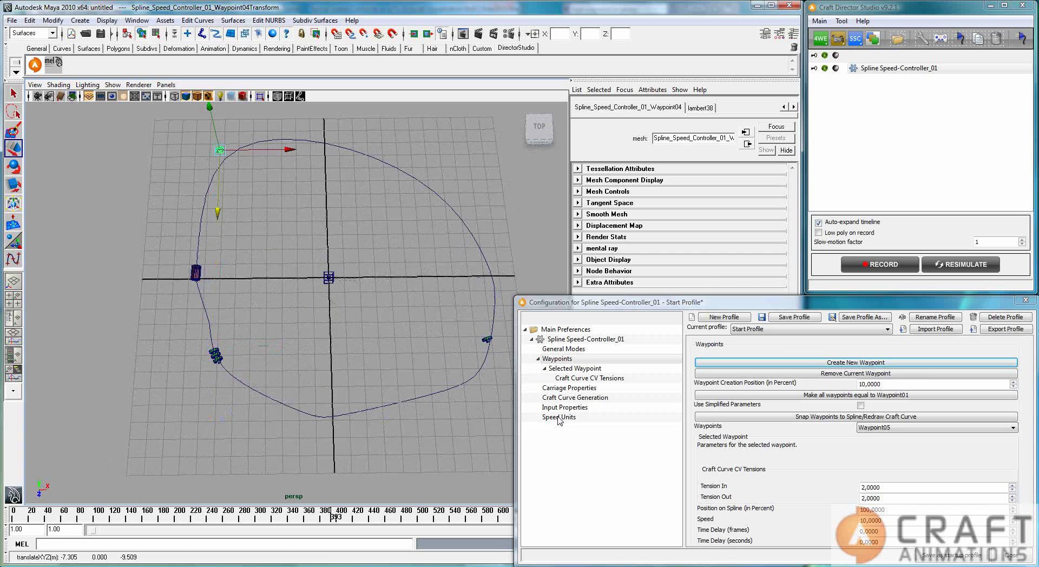
click(855, 417)
alt+drag(483, 465, 471, 390)
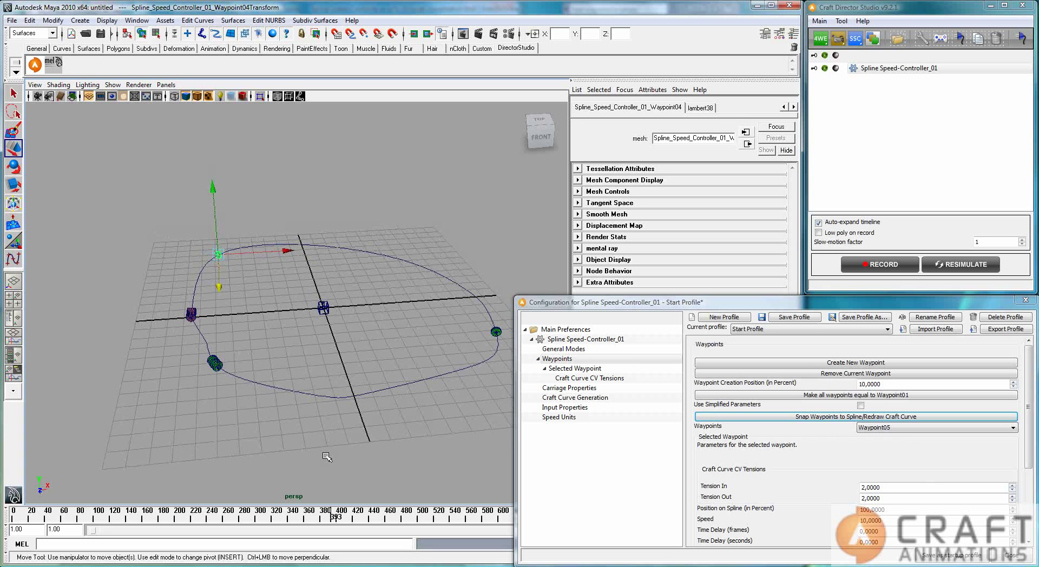
Set the speed of Waypoint01 to 3
click(945, 433)
click(946, 437)
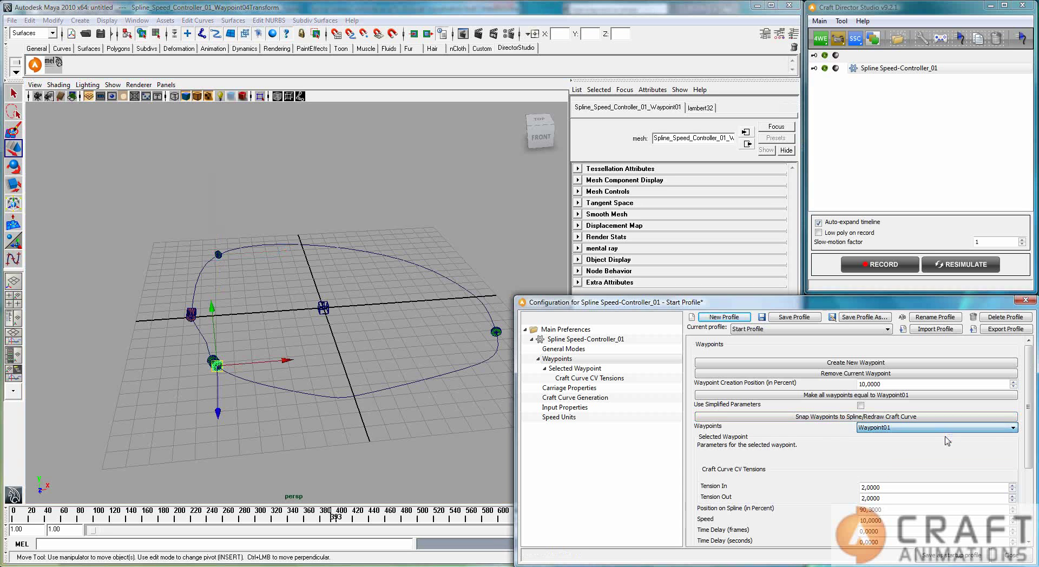
scroll(1027, 433, down, 2)
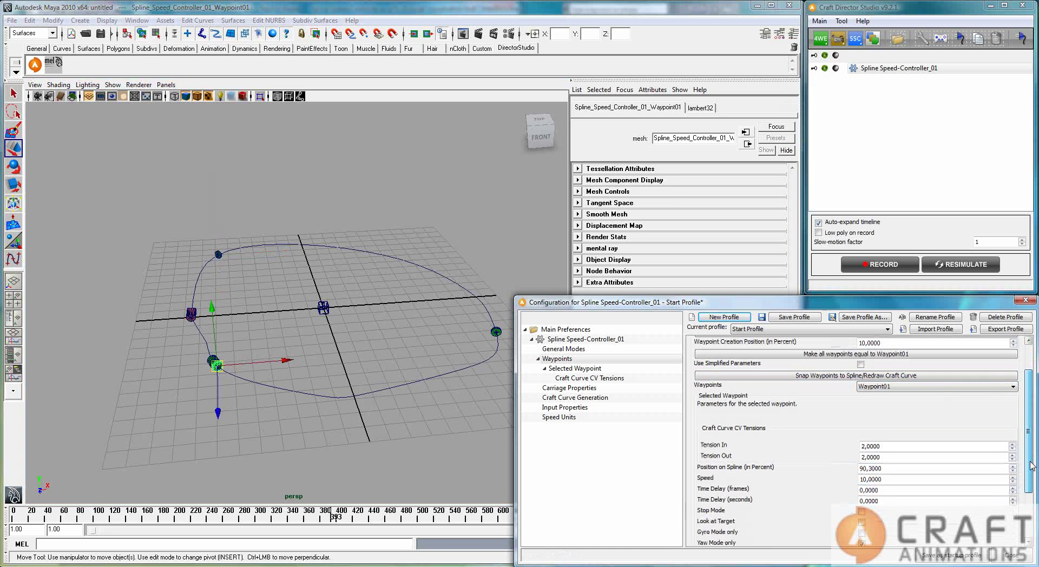
double_click(907, 478)
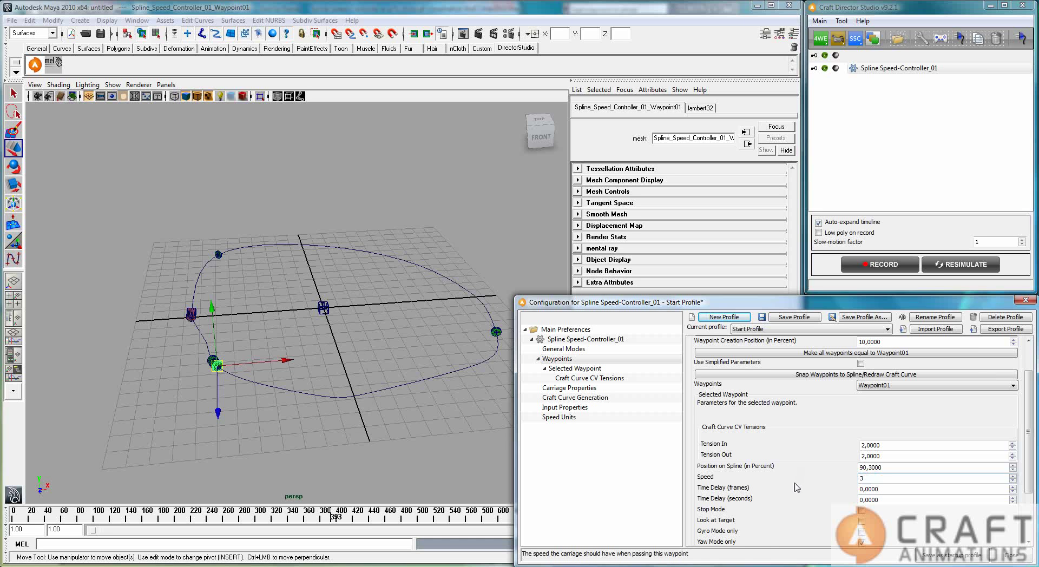
key(Return)
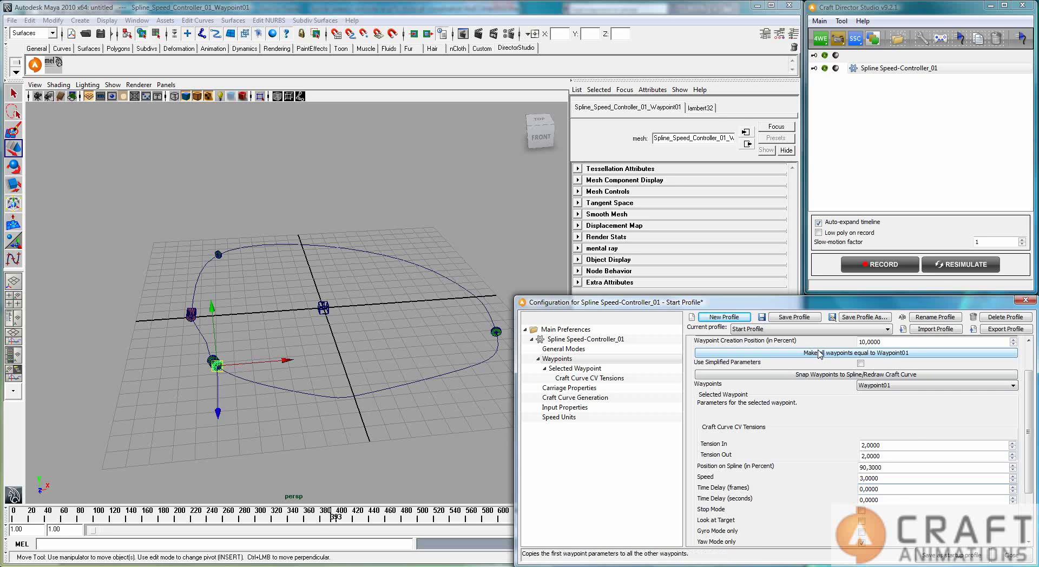
Turn off Stop Mode for Waypoint01 and copy its parameters to all the other waypoints
click(878, 355)
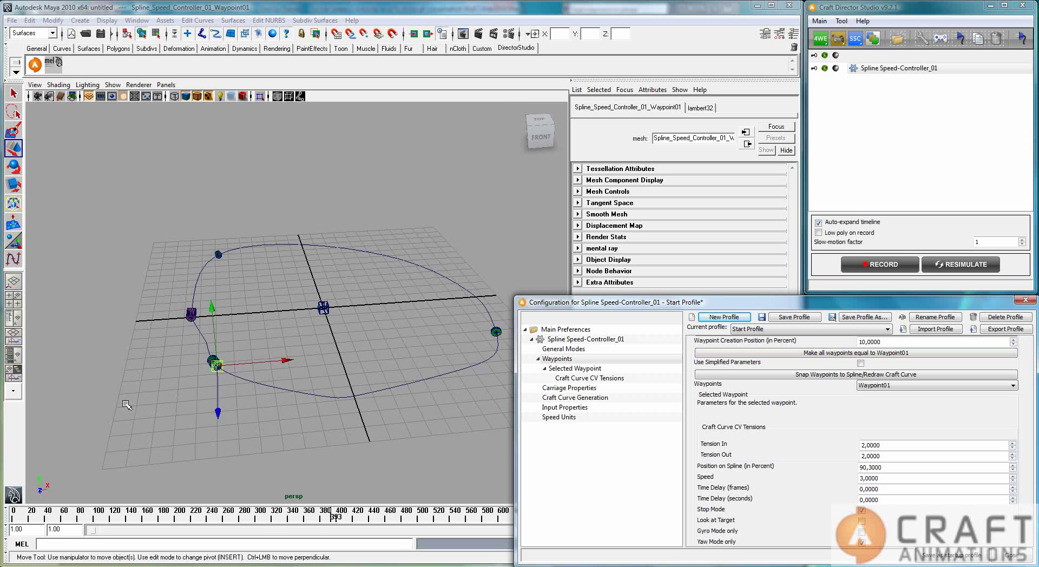
scroll(185, 405, up, 5)
click(878, 356)
click(862, 511)
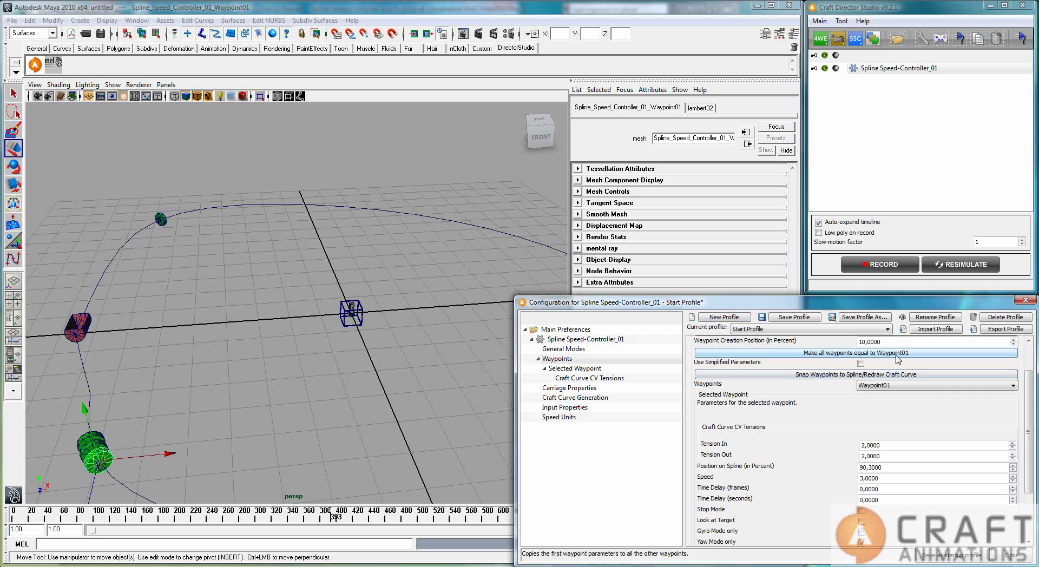
drag(1030, 422, 1030, 458)
alt+drag(273, 389, 256, 395)
alt+middle_drag(256, 394, 246, 407)
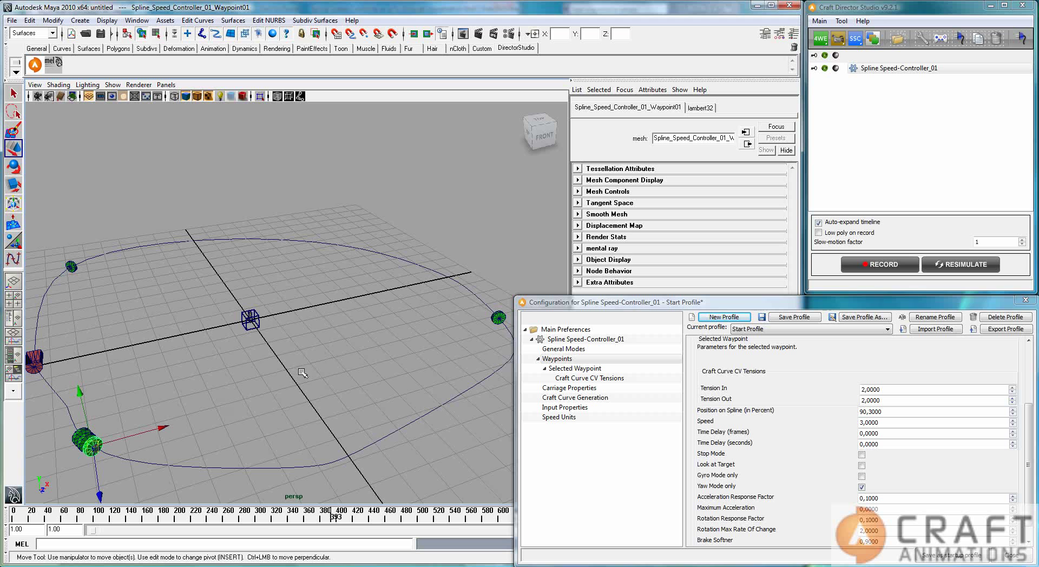
Delete Spline Speed-Controller_01 and the custom curve from the scene
click(952, 70)
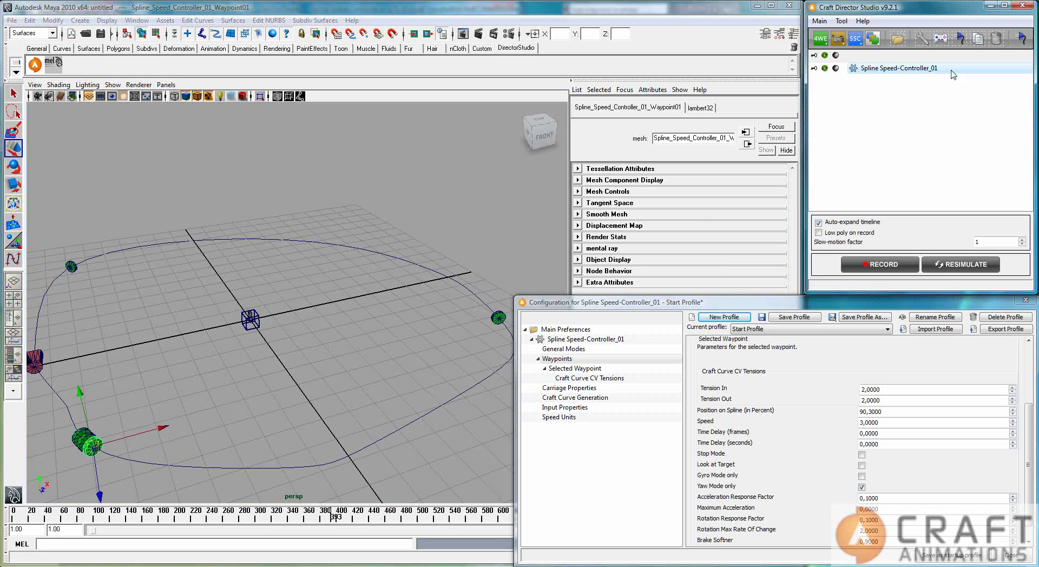
click(996, 39)
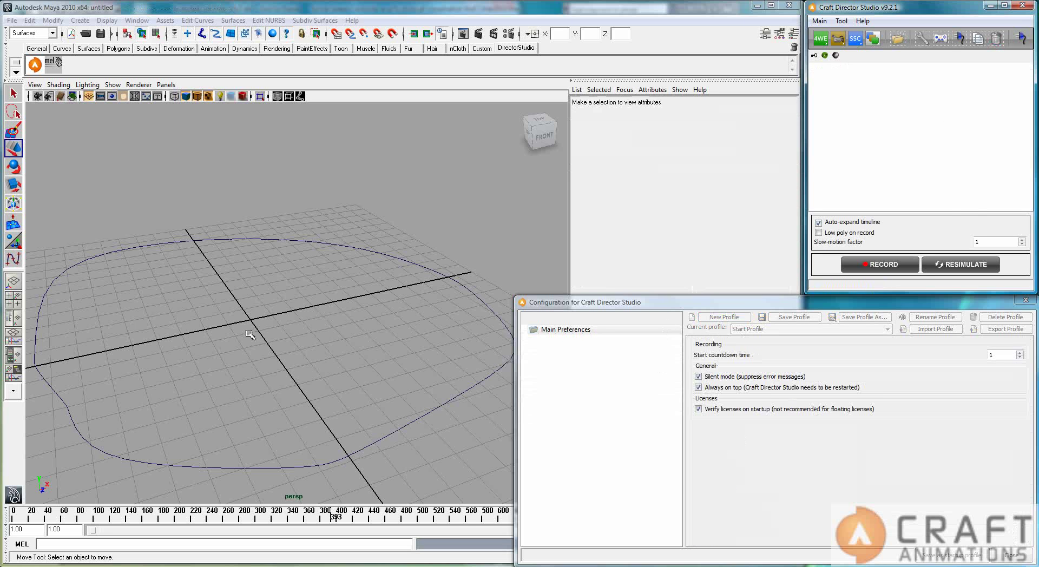
click(377, 247)
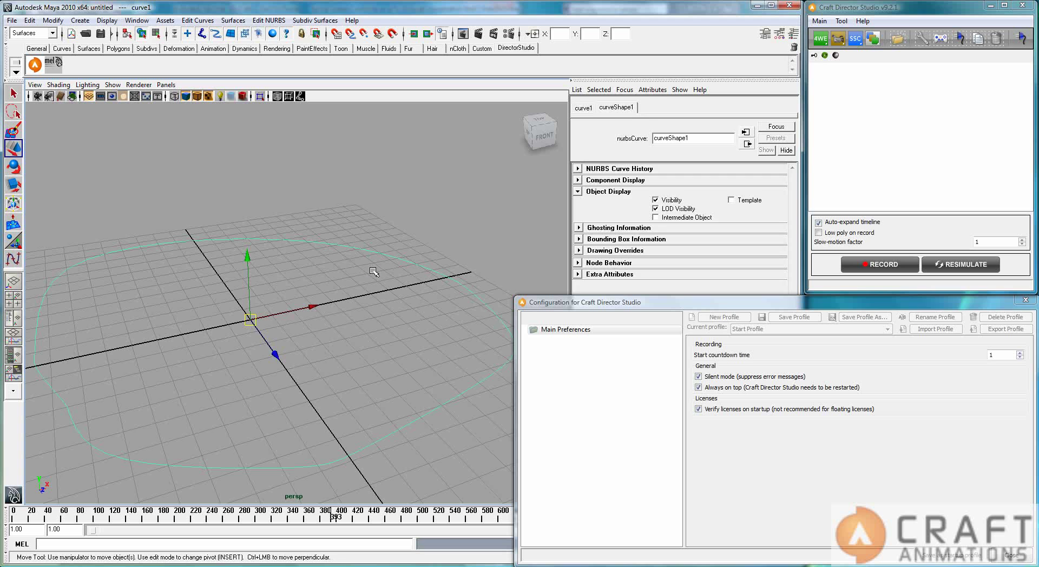
click(374, 271)
Add a new Spline Speed-Controller accessory to the empty scene
click(855, 39)
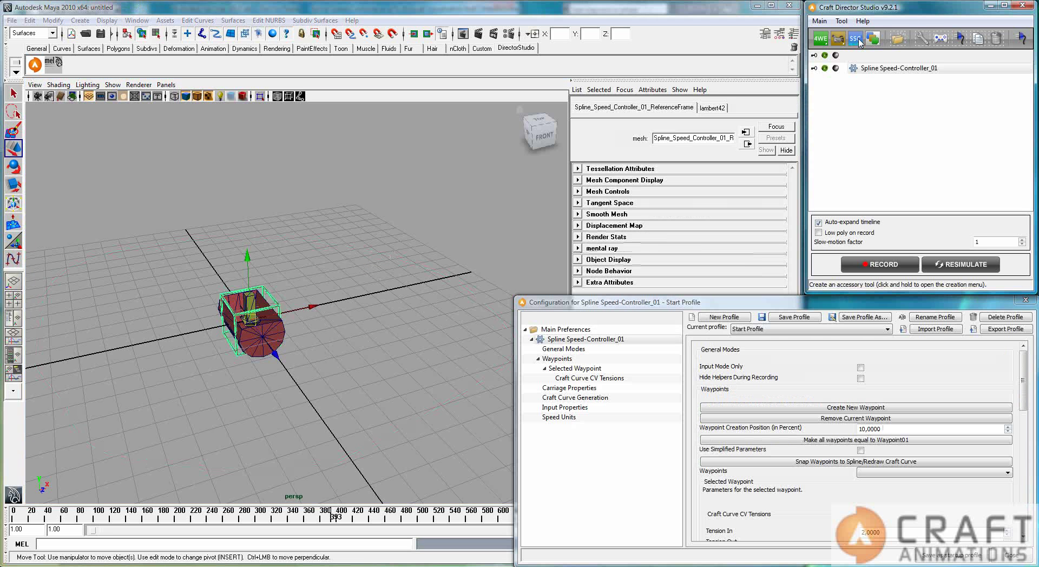
click(855, 39)
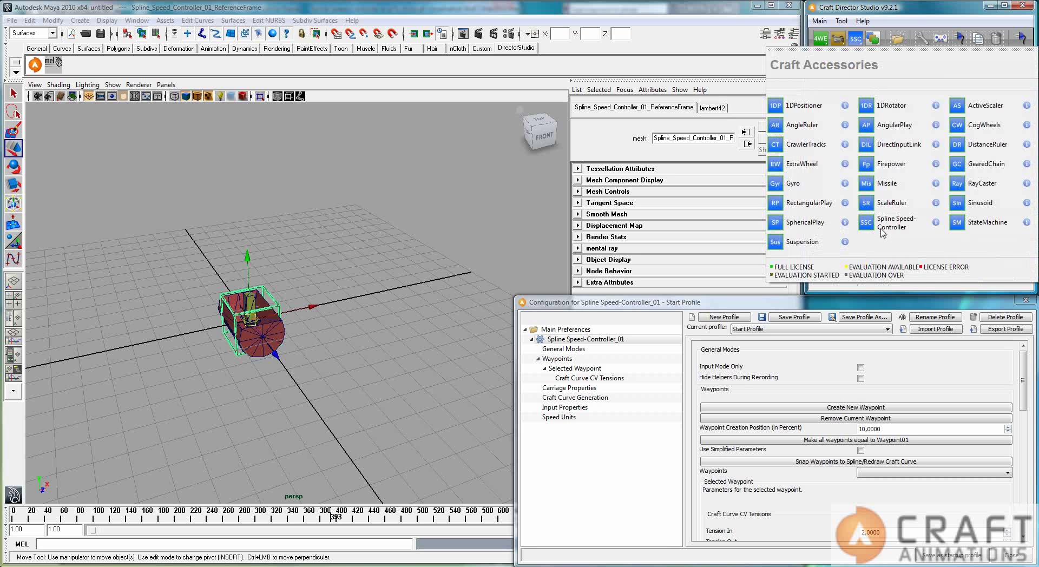
alt+drag(298, 400, 327, 389)
alt+drag(397, 387, 416, 341)
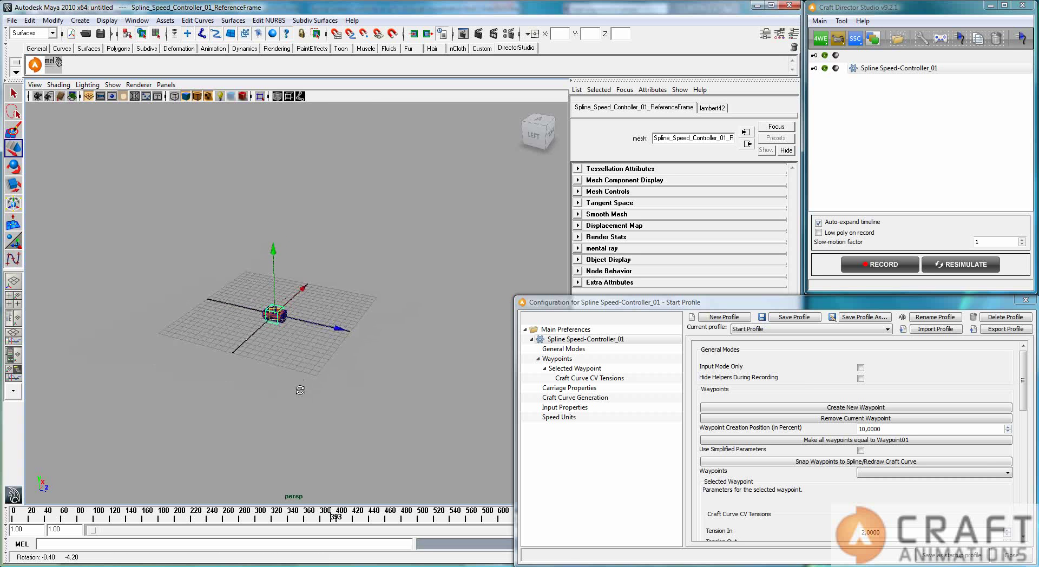
Create four waypoints for the new Spline Speed-Controller
click(884, 407)
click(883, 408)
click(883, 408)
click(884, 408)
Spread the four waypoints widely around the grid at different heights, raising Waypoint03 by about 7 units
drag(222, 279, 144, 331)
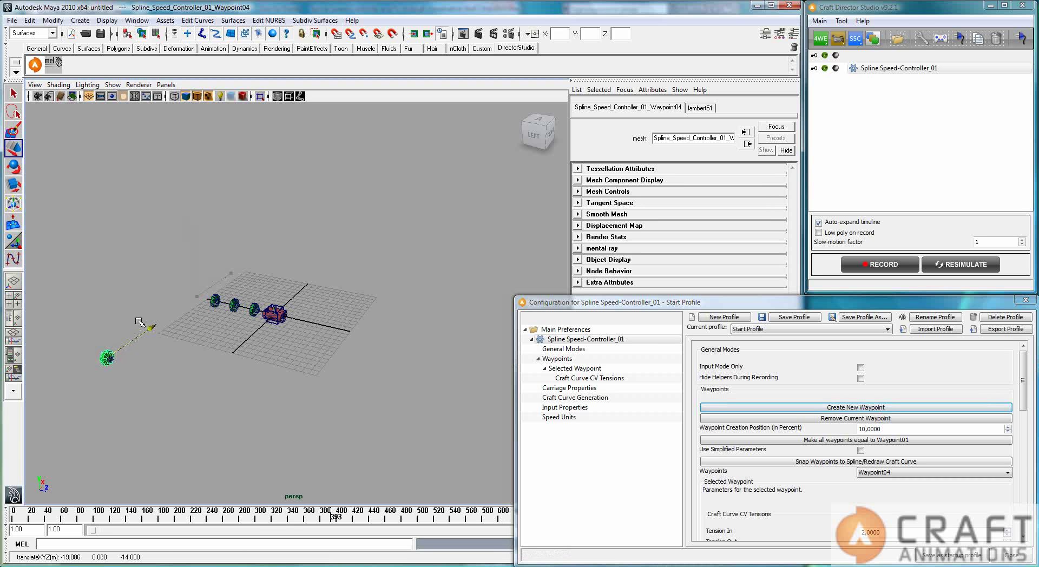
click(215, 300)
drag(243, 285, 433, 265)
click(238, 302)
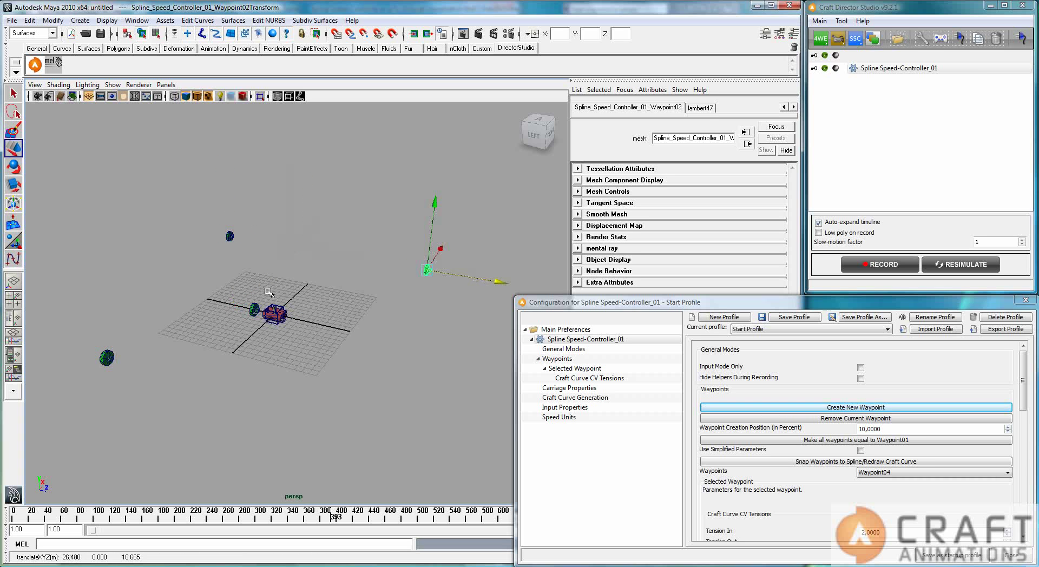
click(252, 309)
drag(312, 325, 359, 234)
click(356, 267)
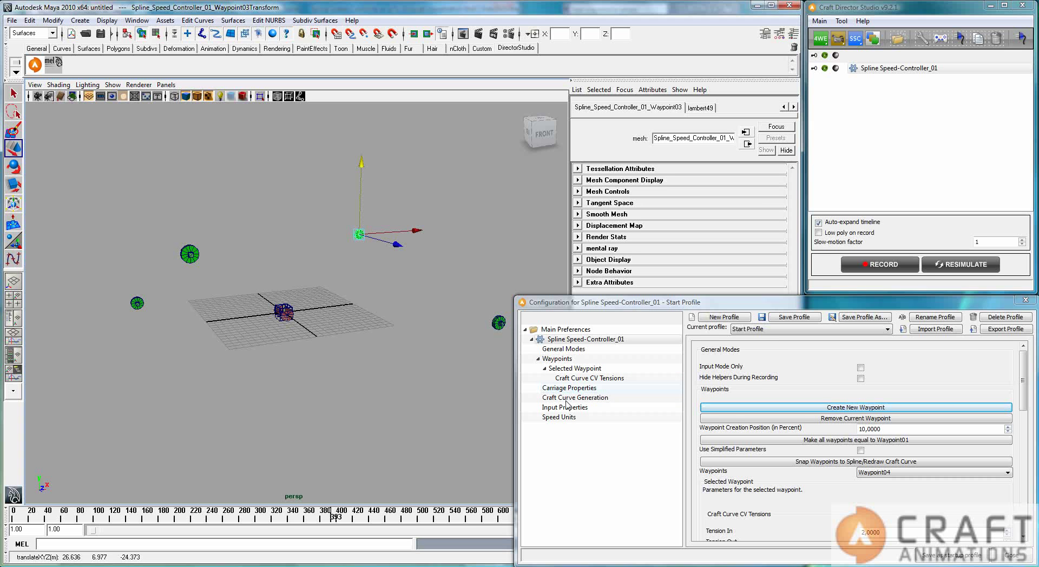
Generate a closed Craft curve through the four waypoints and select it in the viewport for a closer look
click(566, 399)
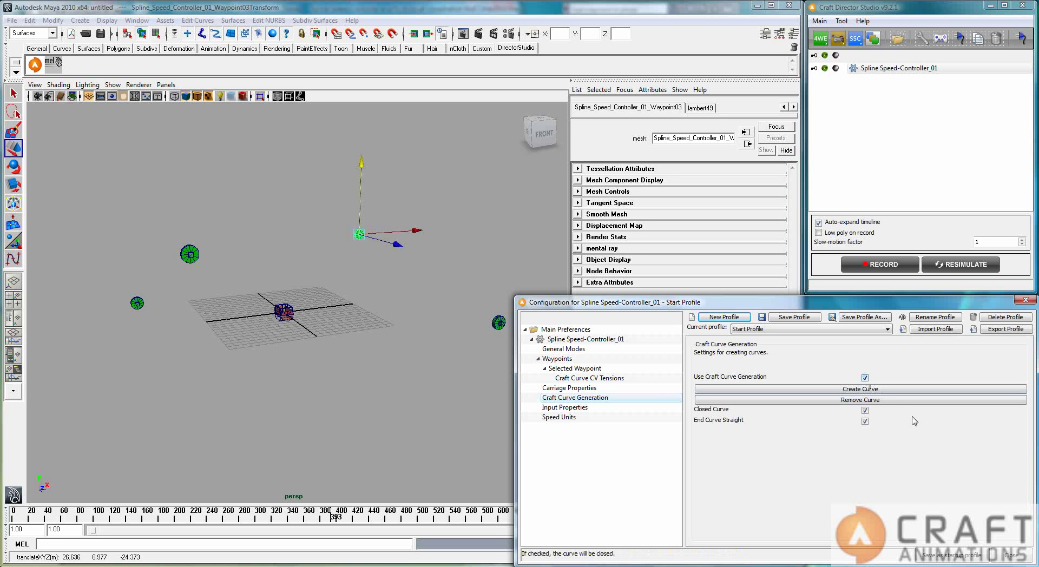
click(870, 390)
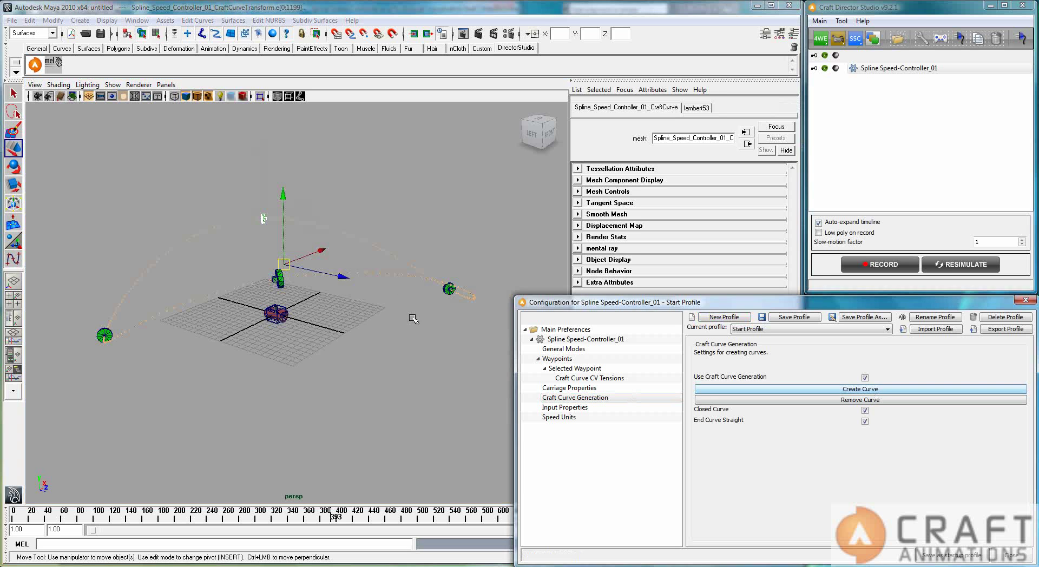
click(371, 278)
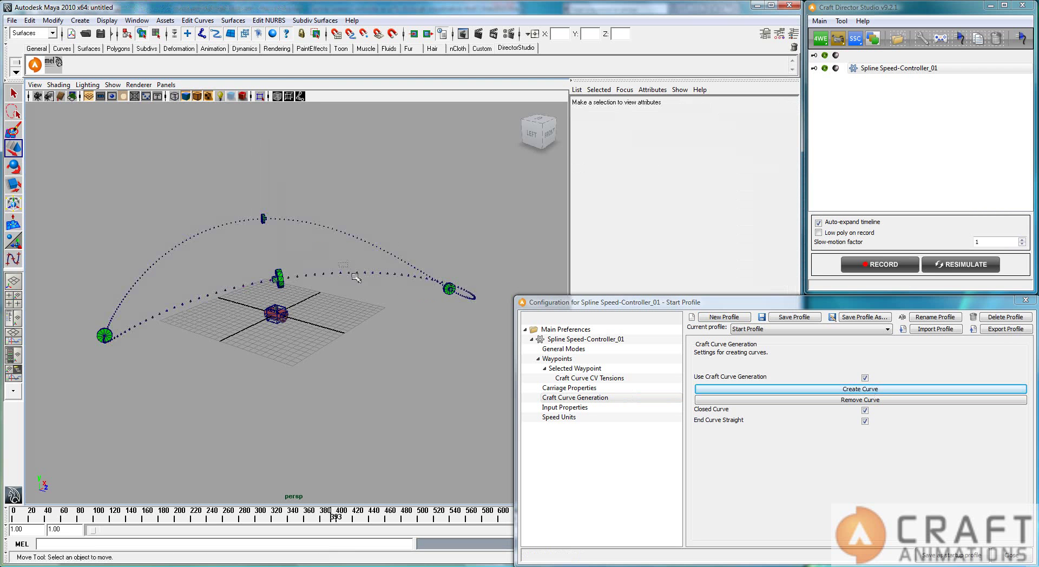
click(356, 277)
scroll(365, 272, up, 3)
alt+middle_drag(369, 270, 251, 326)
alt+right_drag(409, 318, 297, 334)
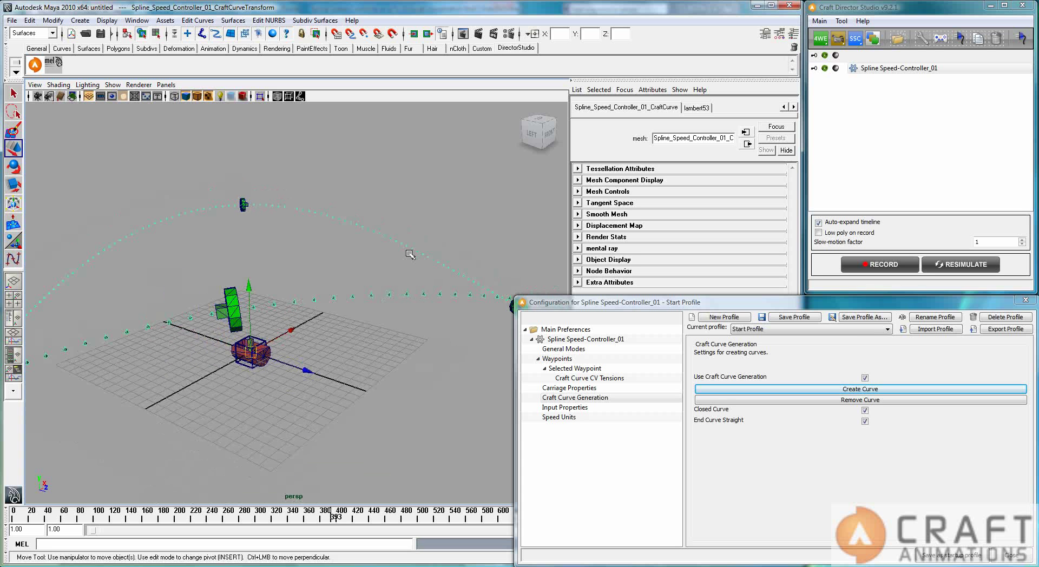
Turn off Closed Curve and recreate the Craft curve as an open path through the four waypoints
alt+drag(445, 315, 409, 437)
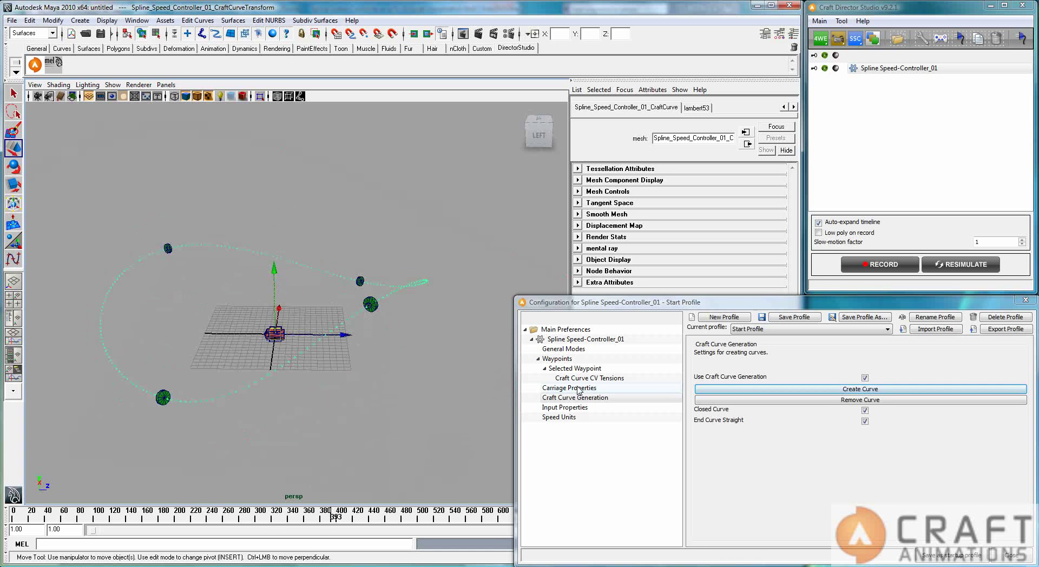
click(866, 411)
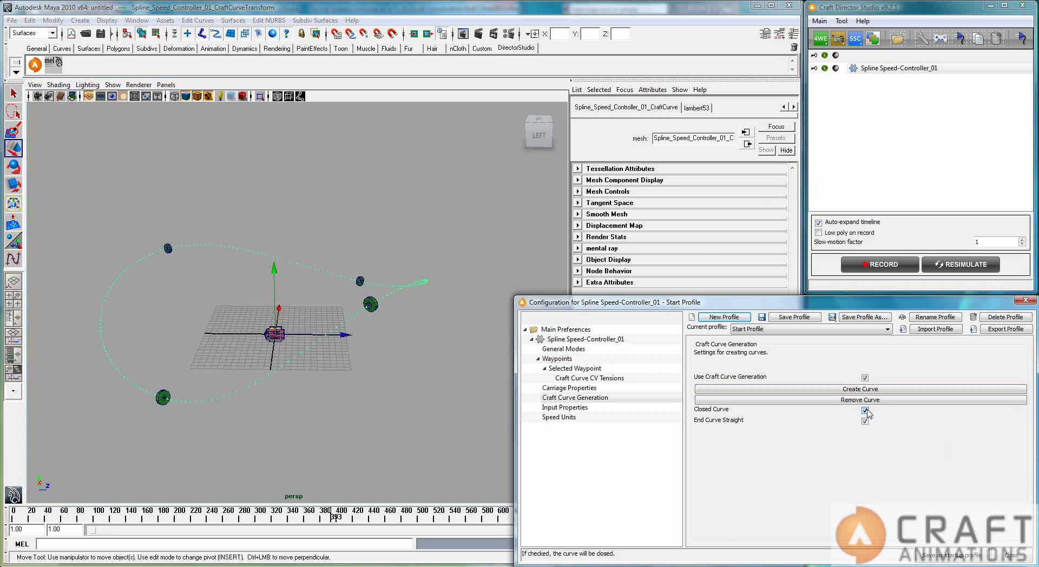
click(871, 390)
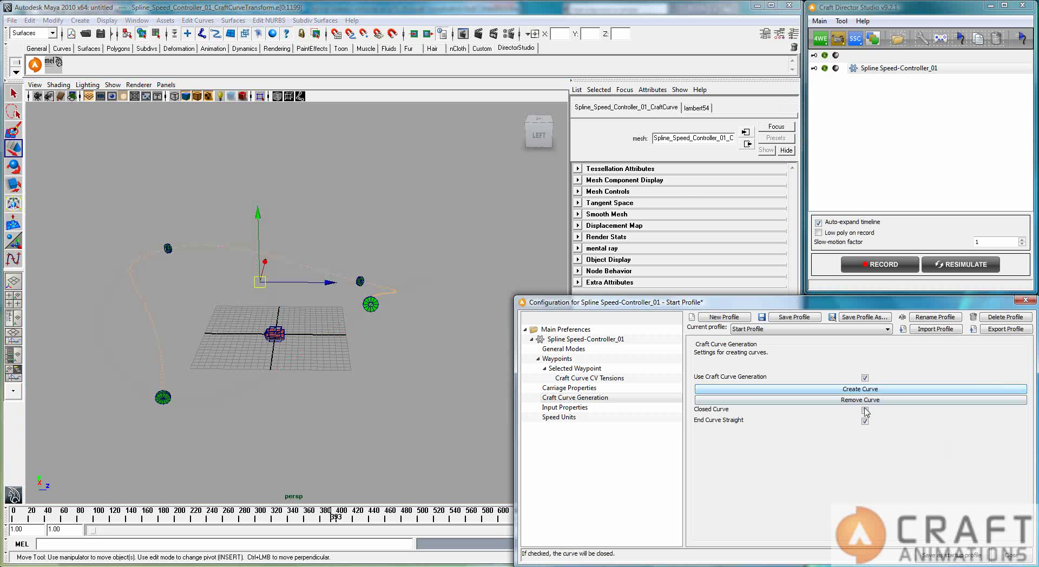
click(130, 304)
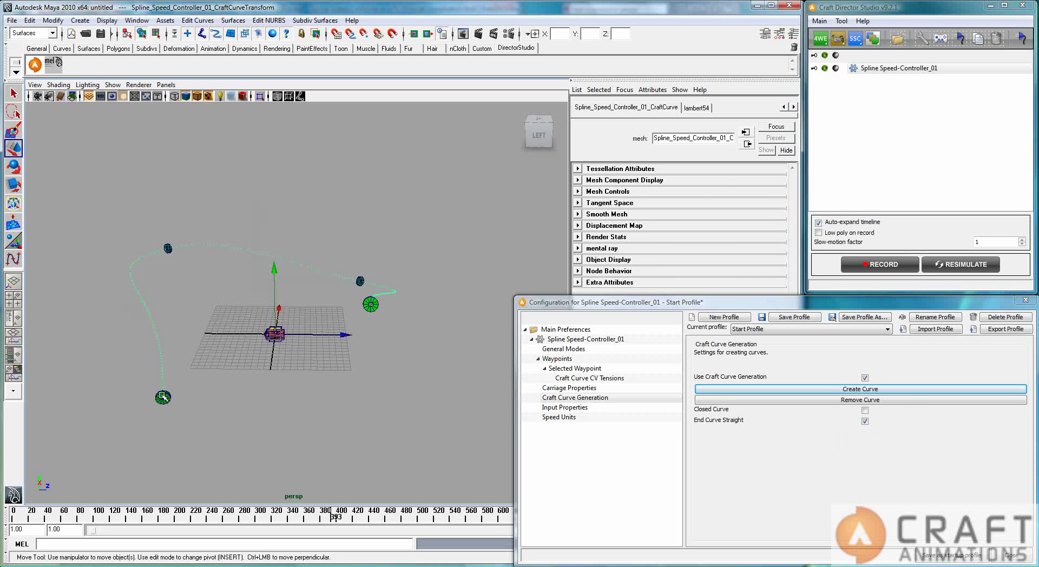
Turn off End Curve Straight and recreate the open Craft curve to inspect its altered end section
click(865, 421)
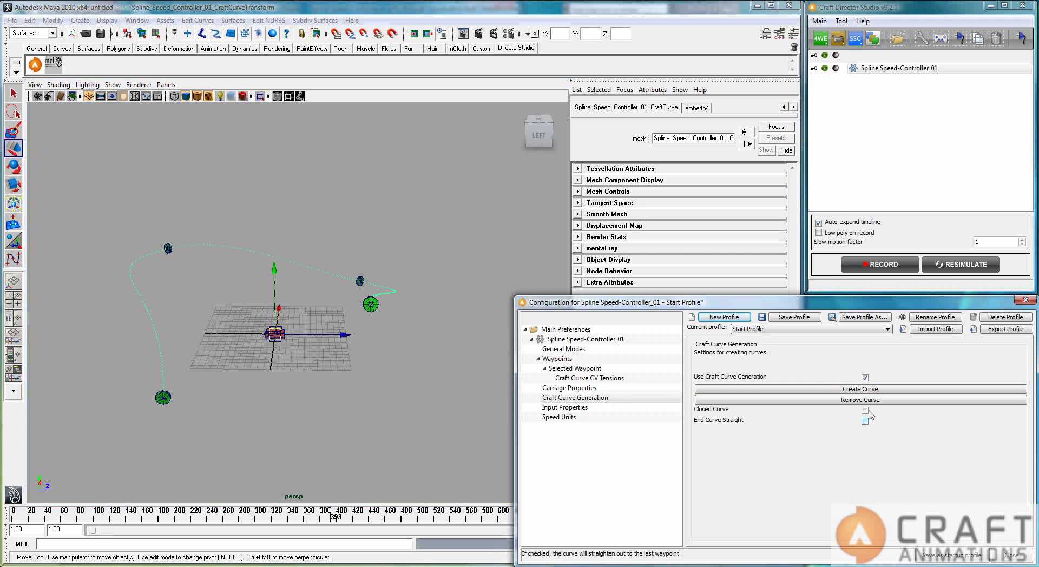
click(867, 400)
click(868, 390)
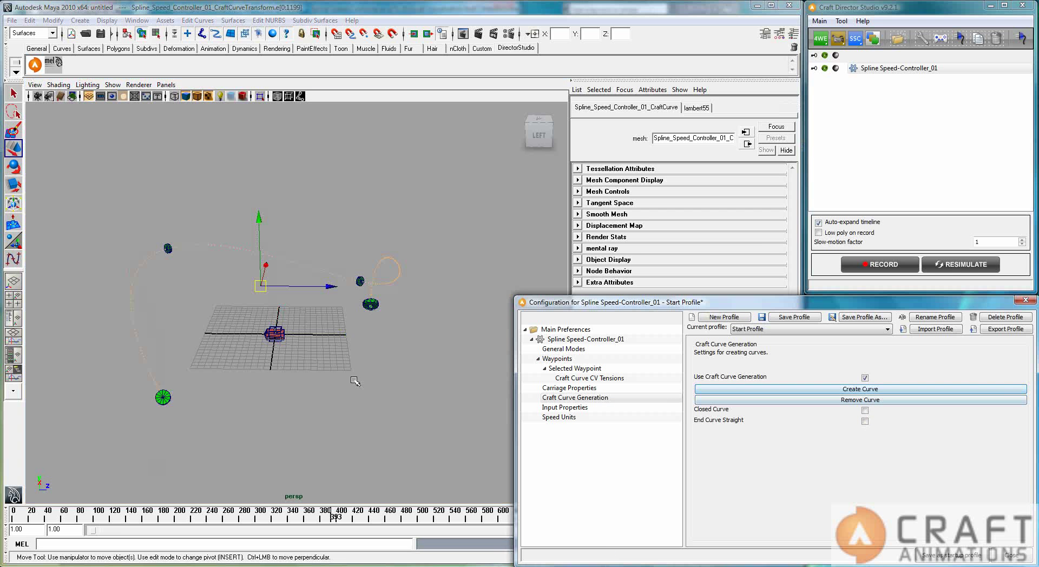
alt+drag(325, 325, 298, 328)
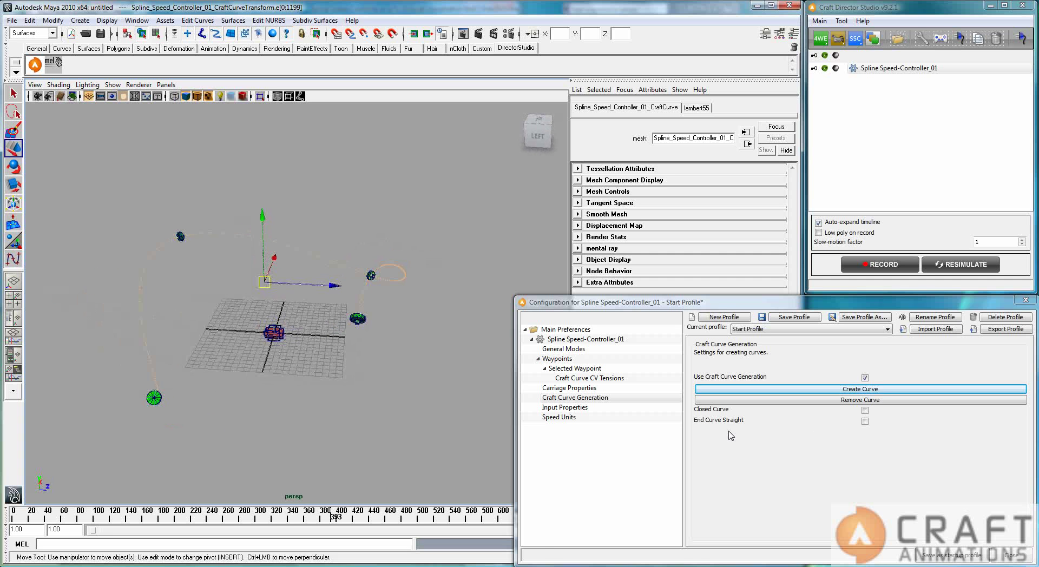
Enable both Closed Curve and End Curve Straight and recreate the Craft curve through the waypoints
click(864, 421)
click(874, 391)
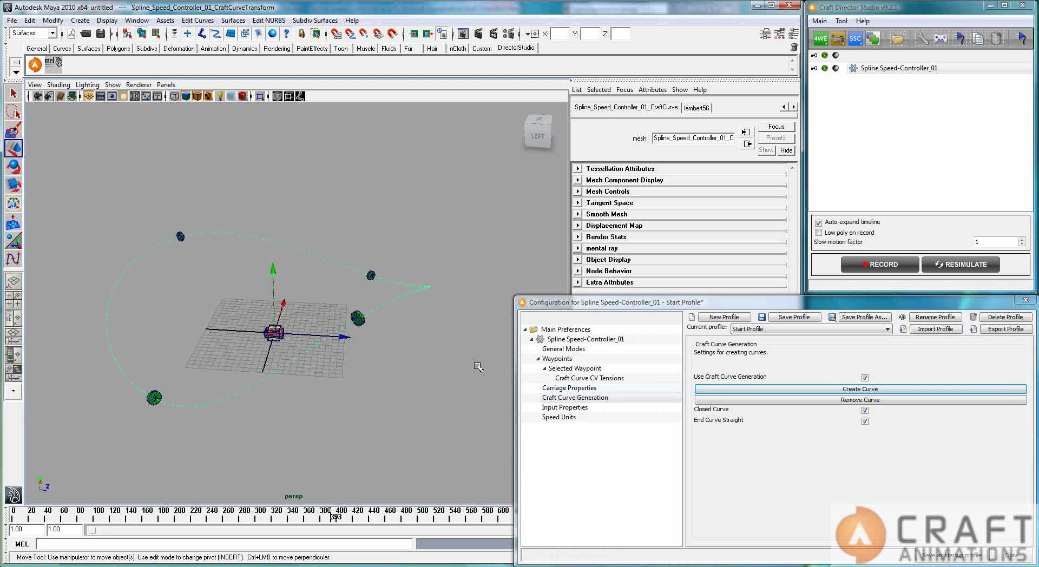
alt+drag(478, 368, 520, 368)
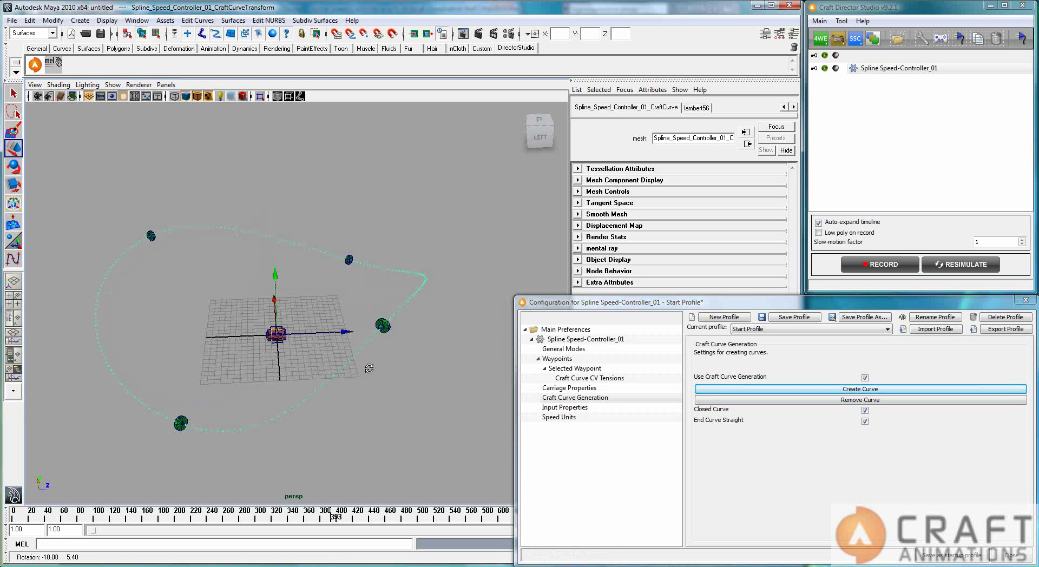
Choose Waypoint02 as the current waypoint and create a new waypoint right after it on the Craft curve
click(560, 370)
click(349, 260)
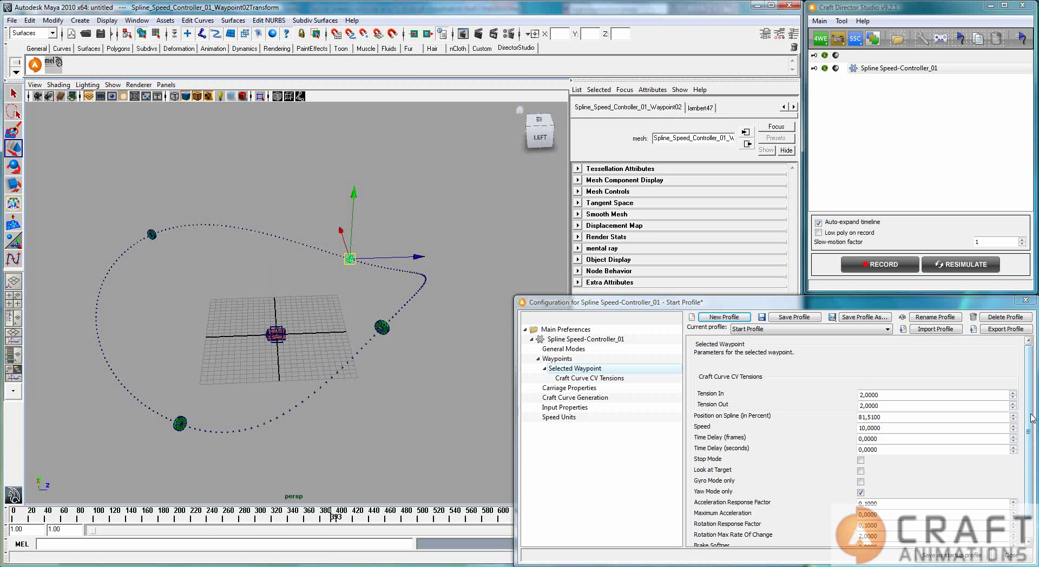
click(551, 359)
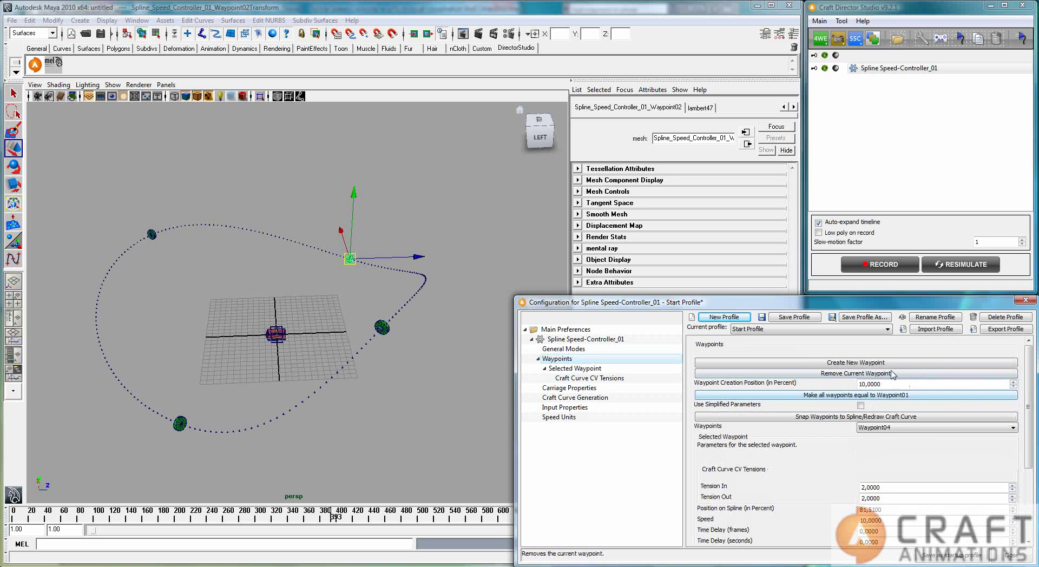
click(901, 430)
click(900, 445)
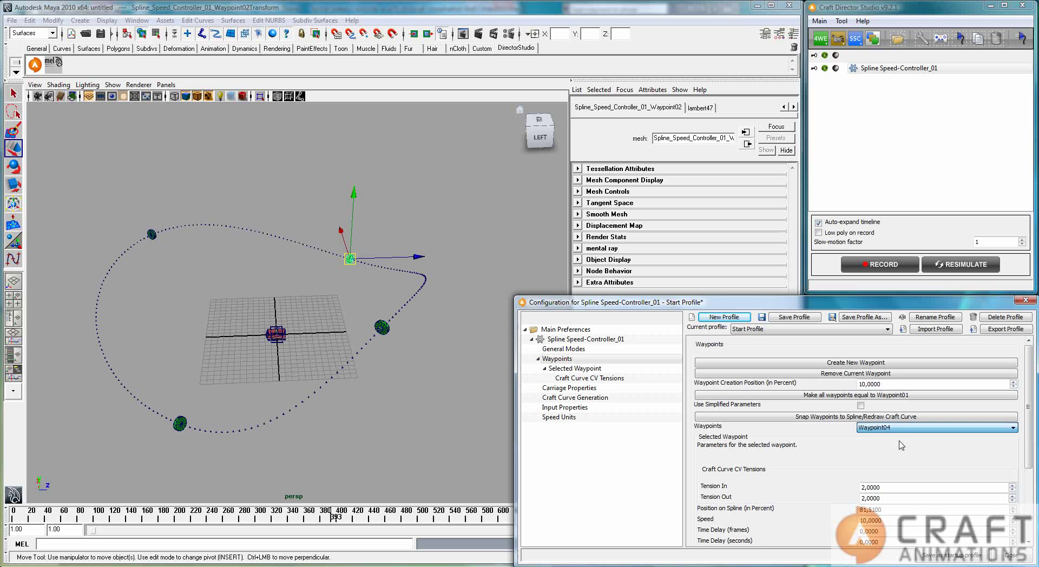
click(906, 366)
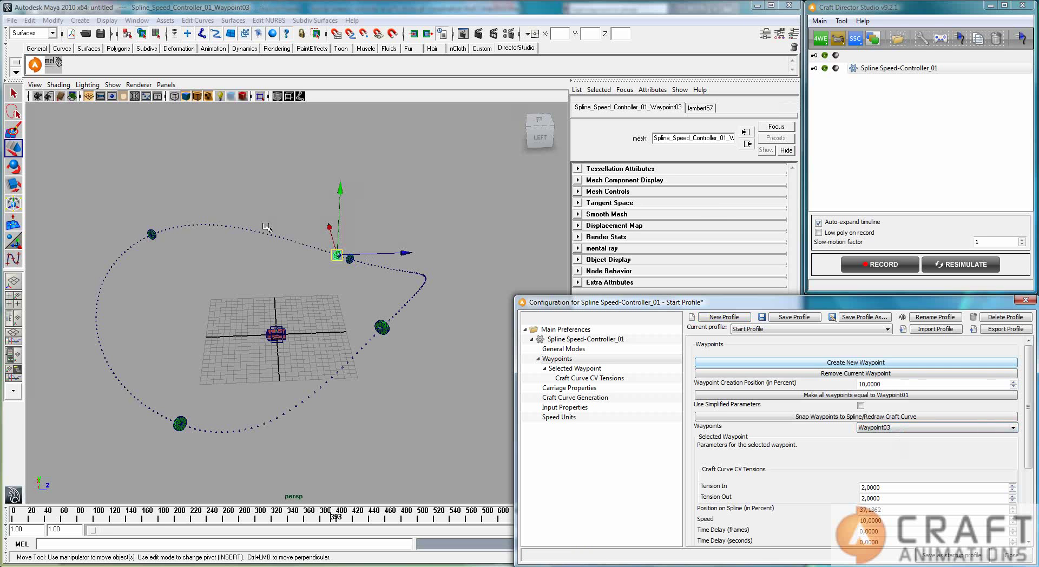
Raise the new Waypoint03 well above the existing path and redraw the Craft curve through all five waypoints
drag(339, 206, 352, 153)
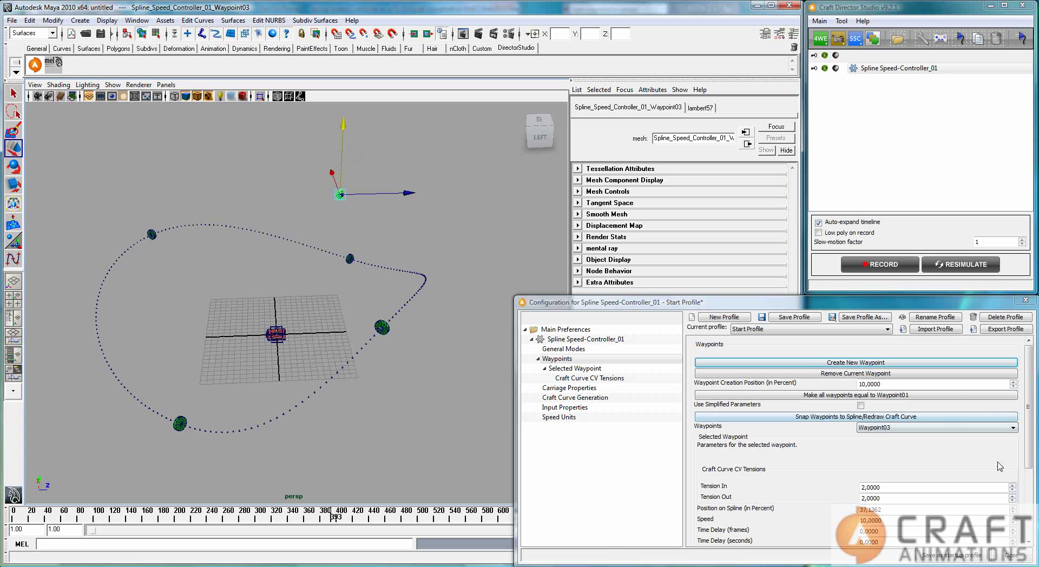
click(859, 419)
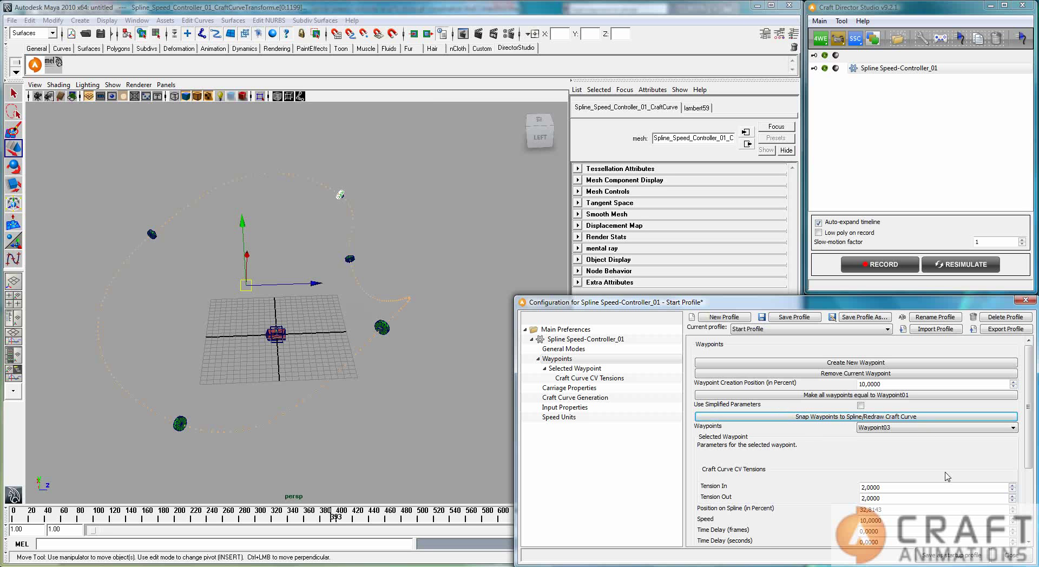
mouse_move(460, 352)
alt+mouse_down()
mouse_move(372, 349)
mouse_move(390, 322)
mouse_move(449, 368)
alt+mouse_up()
click(373, 371)
click(387, 251)
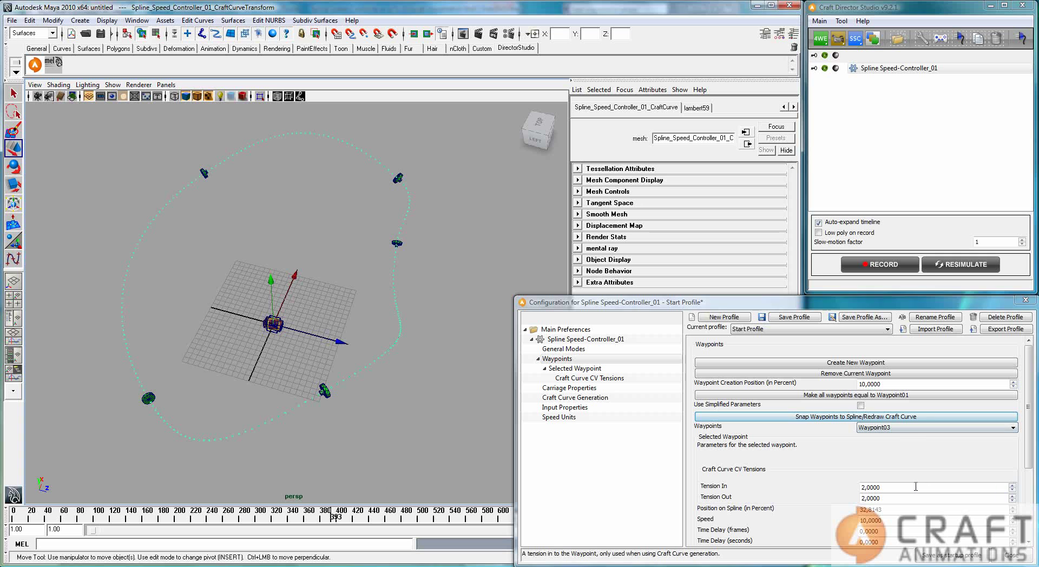
Set Waypoint01's Tension In and Tension Out to 1 and redraw the Craft curve
click(907, 487)
click(899, 428)
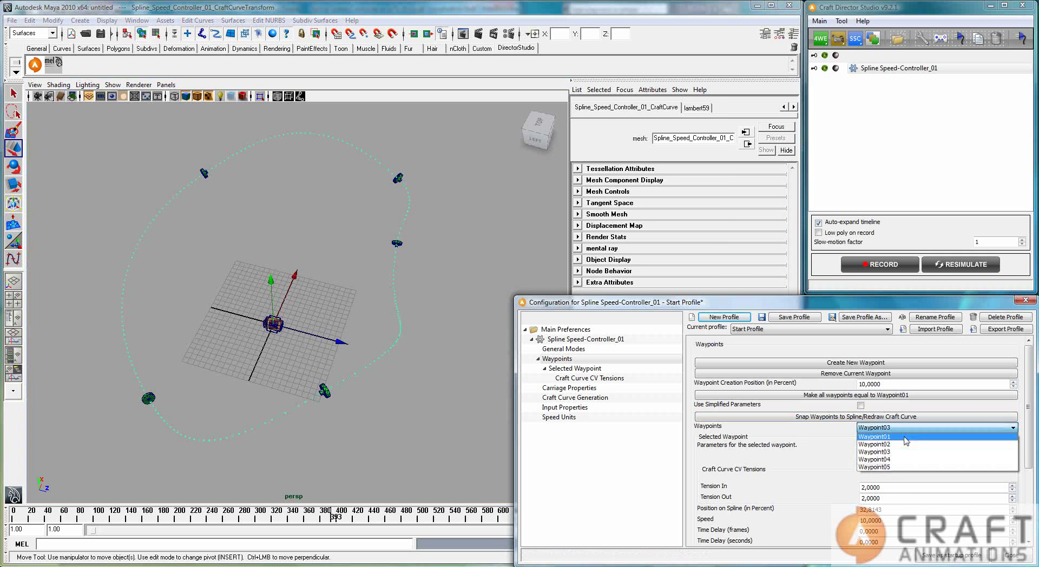
click(876, 436)
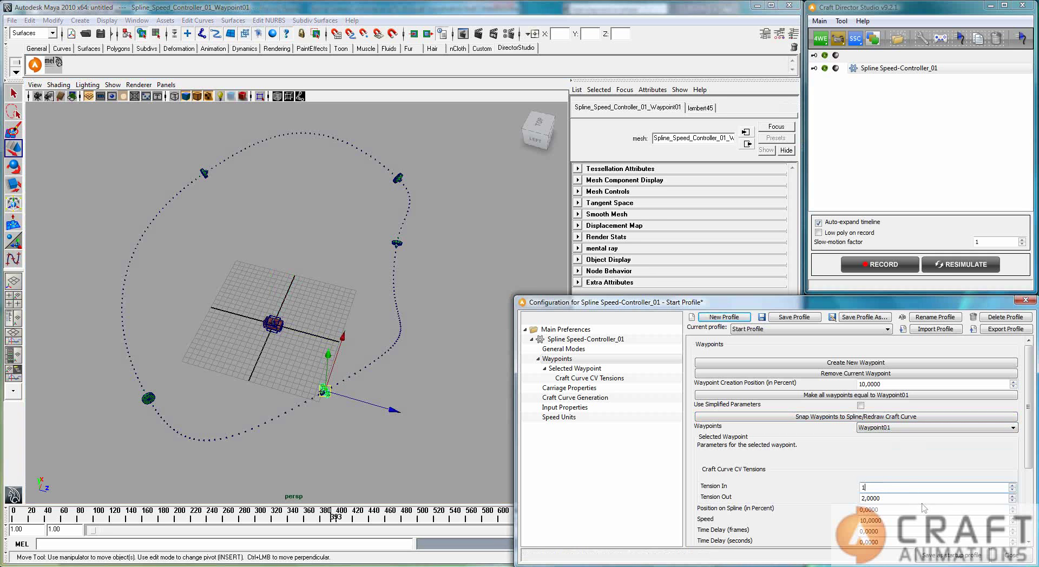
double_click(894, 497)
text(1)
click(877, 417)
alt+drag(379, 346, 356, 353)
alt+drag(367, 309, 342, 309)
Set Waypoint01's Tension In and Tension Out to 0
click(895, 488)
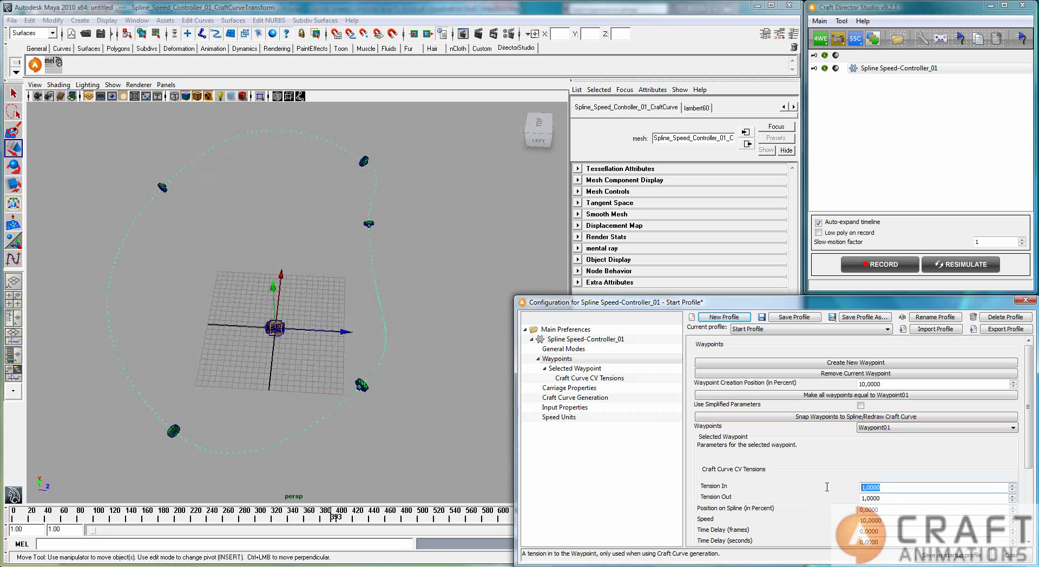
text(9)
key(BackSpace)
text(0)
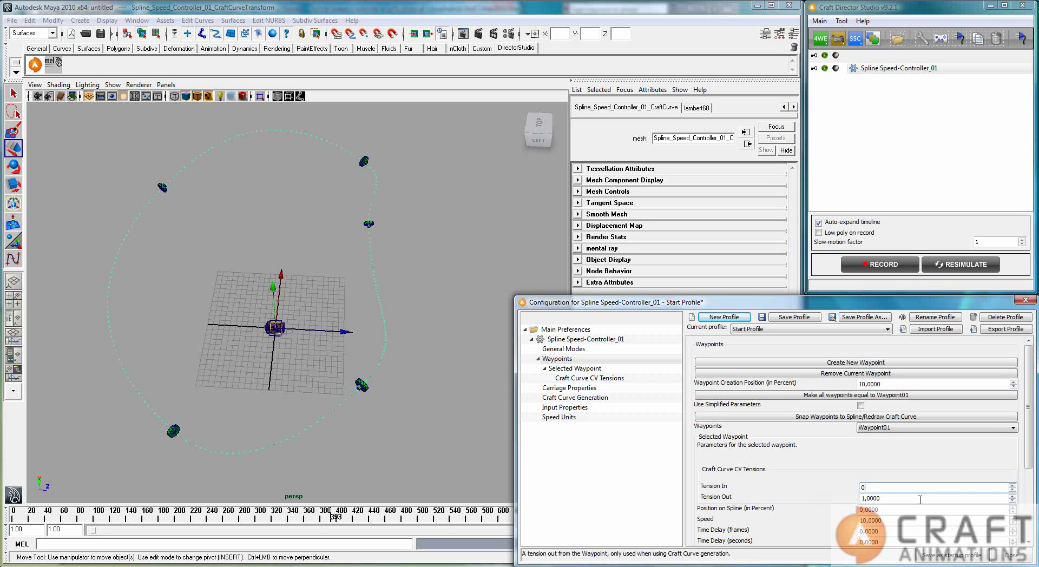
click(875, 493)
text(0)
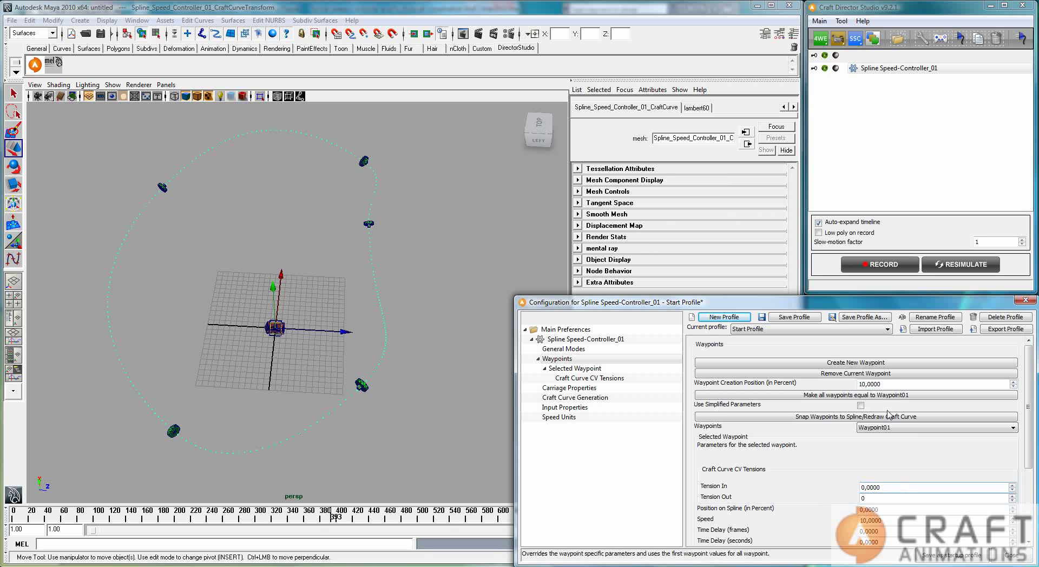
Copy Waypoint01's parameters to all the other waypoints and redraw the Craft curve
click(882, 397)
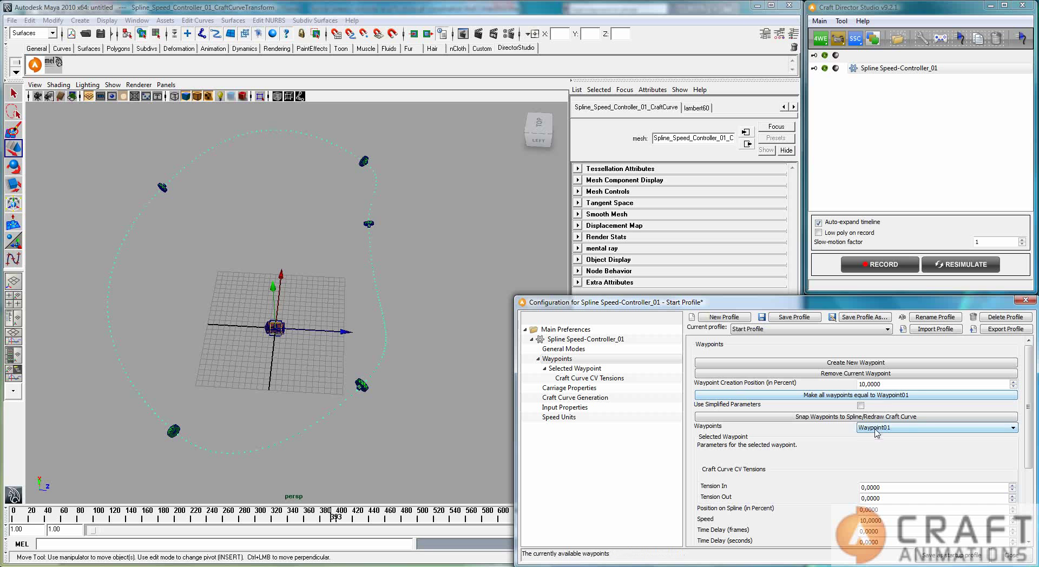
click(910, 397)
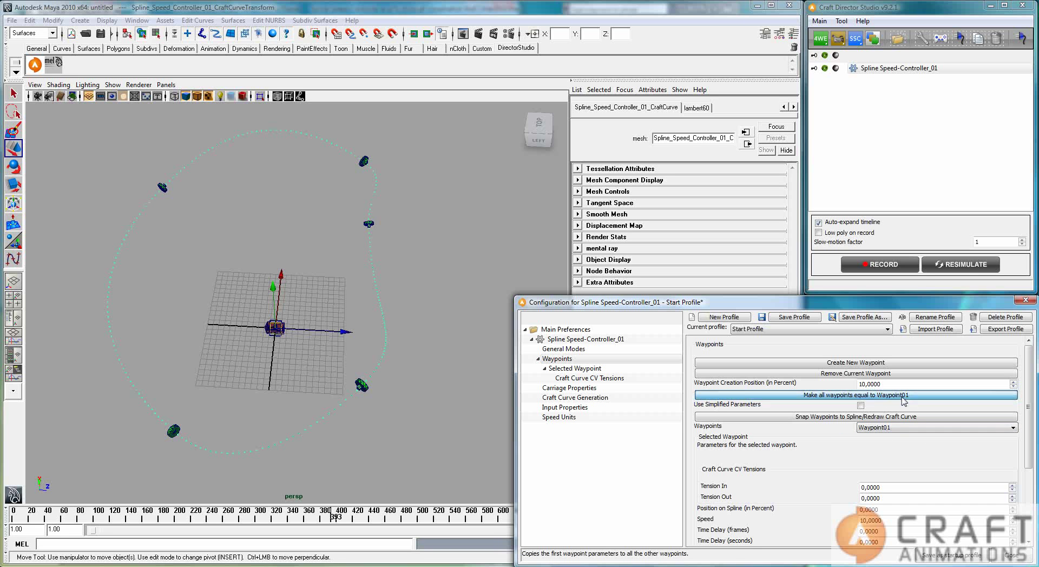
click(929, 416)
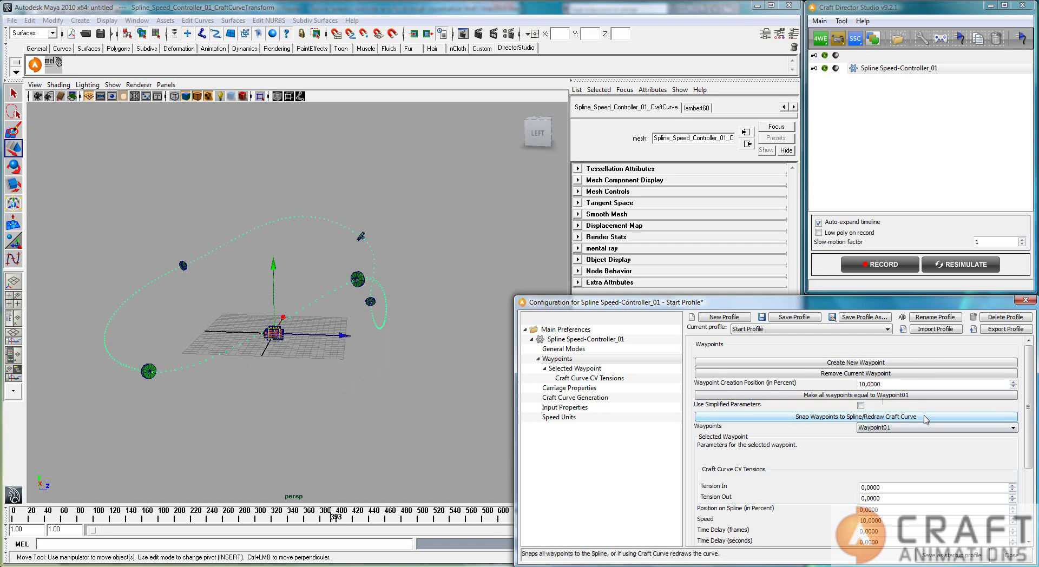